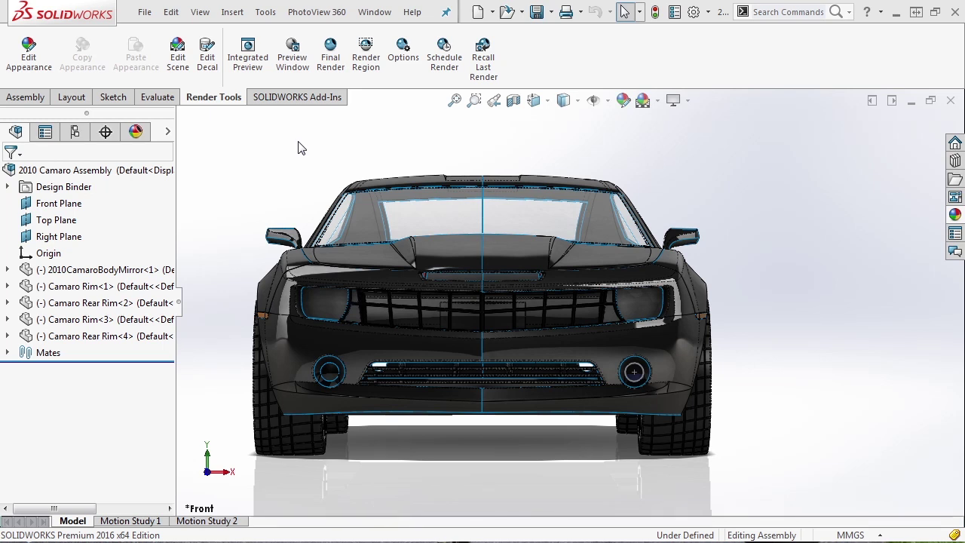
Show the car assembly in isometric view and expand the Display Pane to check the component appearances
{"action": "key", "text": "ctrl+7"}
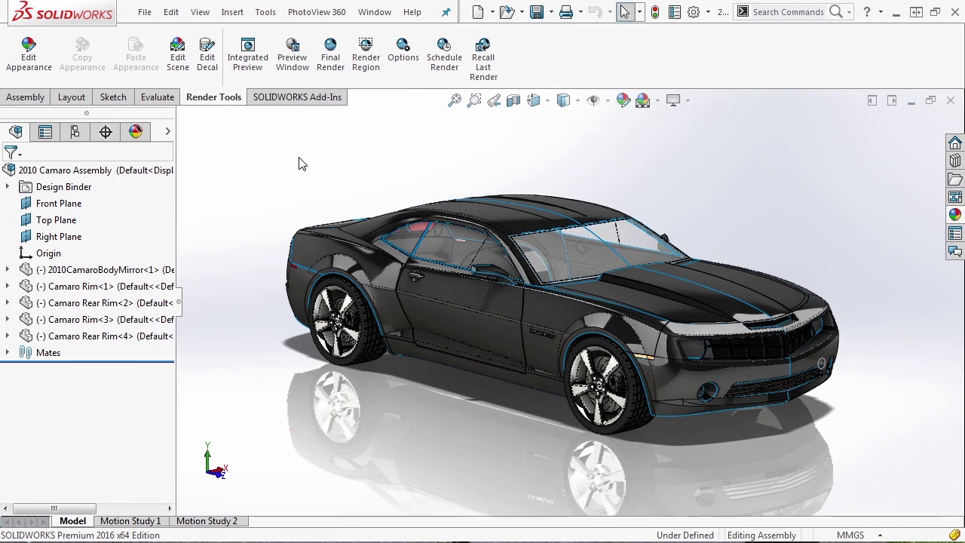
{"action": "left_click", "coordinate": [169, 132]}
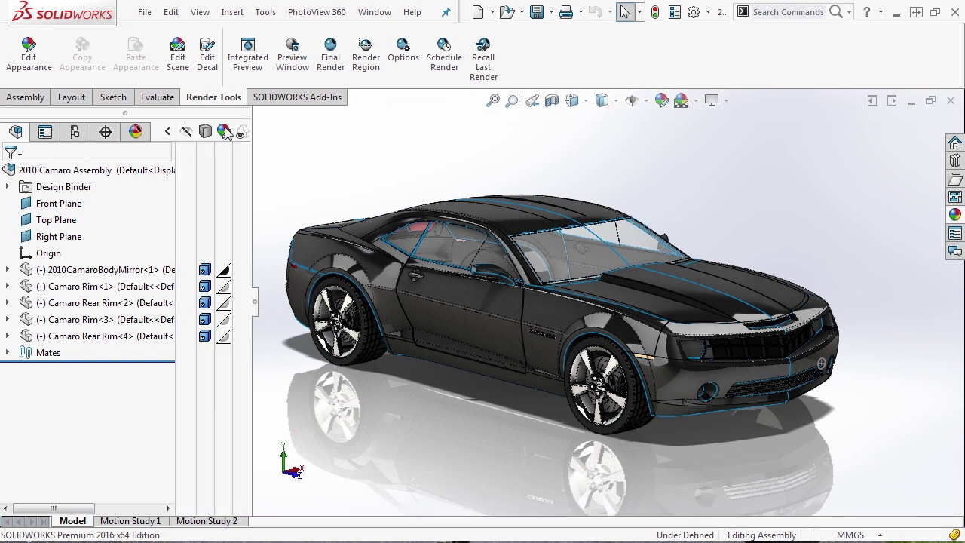
{"action": "left_click", "coordinate": [224, 271]}
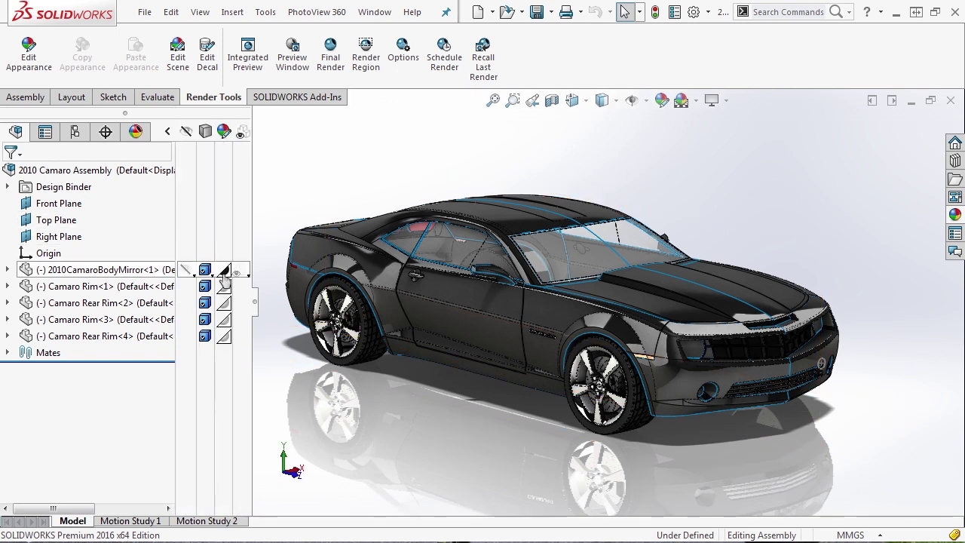
{"action": "mouse_move", "coordinate": [225, 279]}
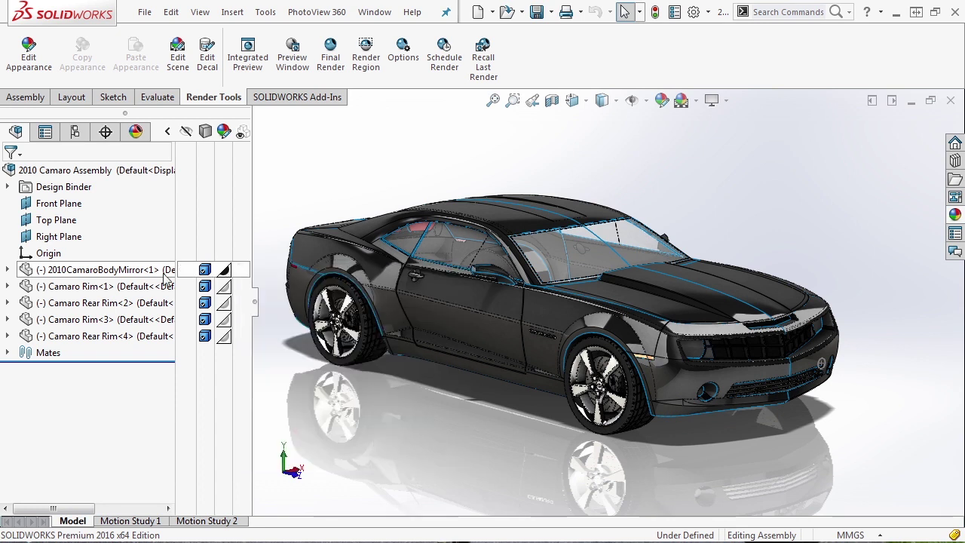
{"action": "mouse_move", "coordinate": [48, 277]}
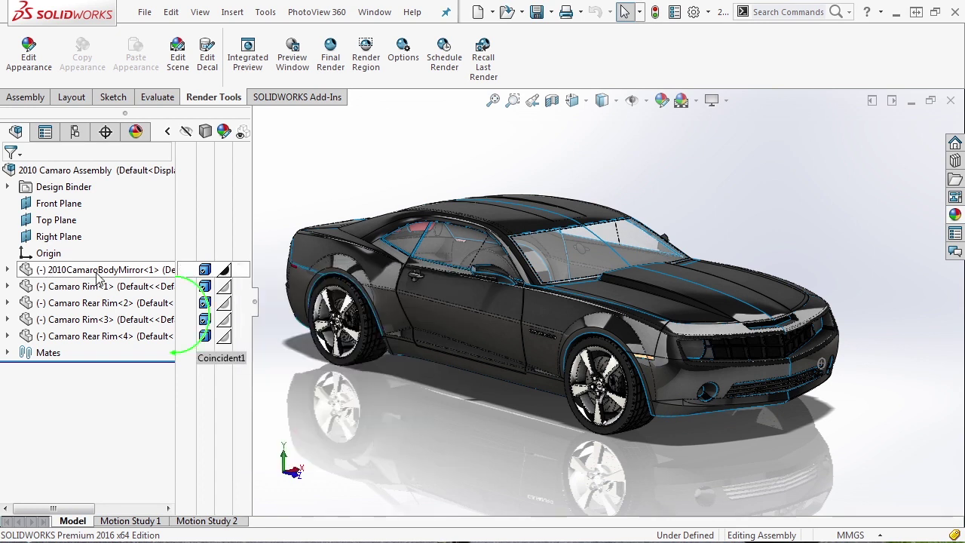
Preview the 2010CamaroBodyMirror appearance at component level and at part document level, and cancel the appearance edit
{"action": "left_click", "coordinate": [228, 273]}
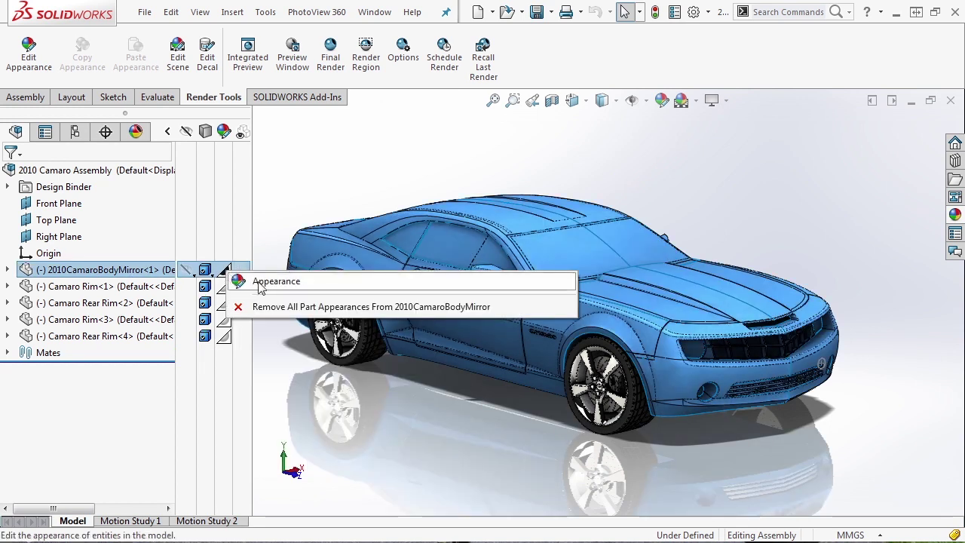
{"action": "left_click", "coordinate": [259, 283]}
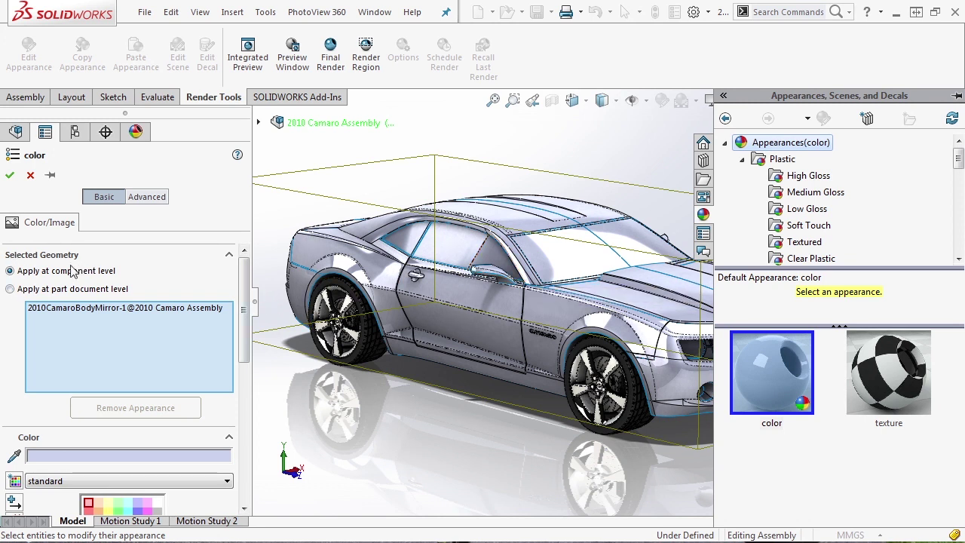
{"action": "left_click", "coordinate": [10, 290]}
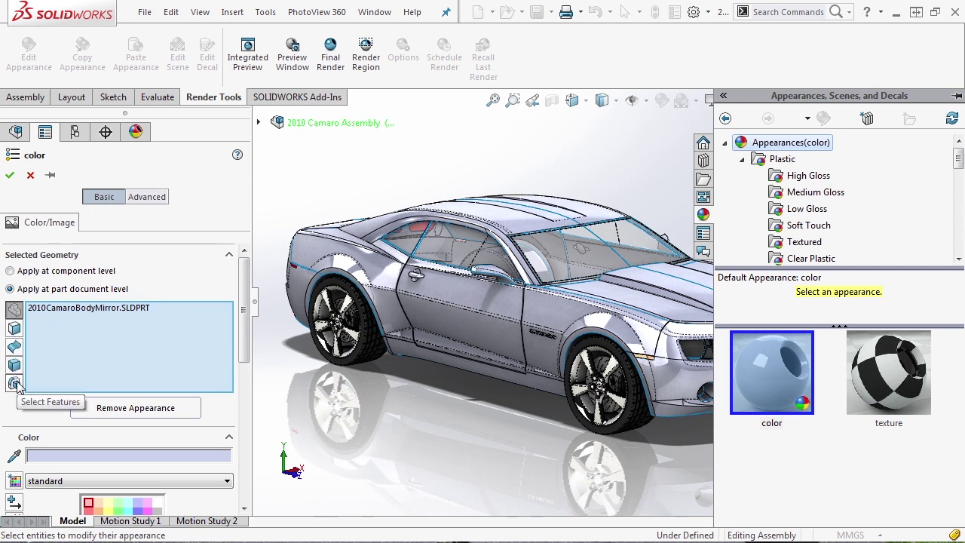
{"action": "left_click_drag", "start_coordinate": [244, 334], "coordinate": [244, 352]}
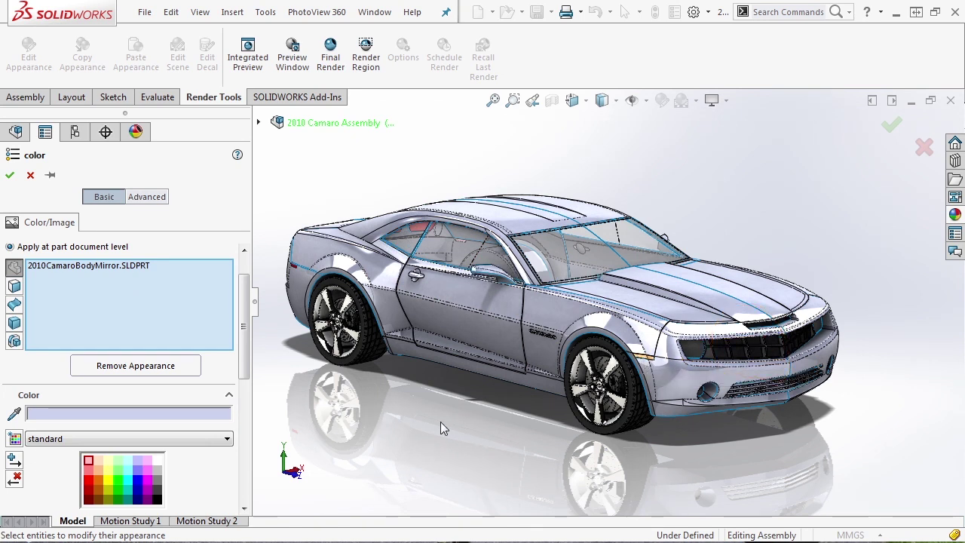
{"action": "scroll", "coordinate": [151, 324], "scroll_direction": "up", "scroll_amount": 1}
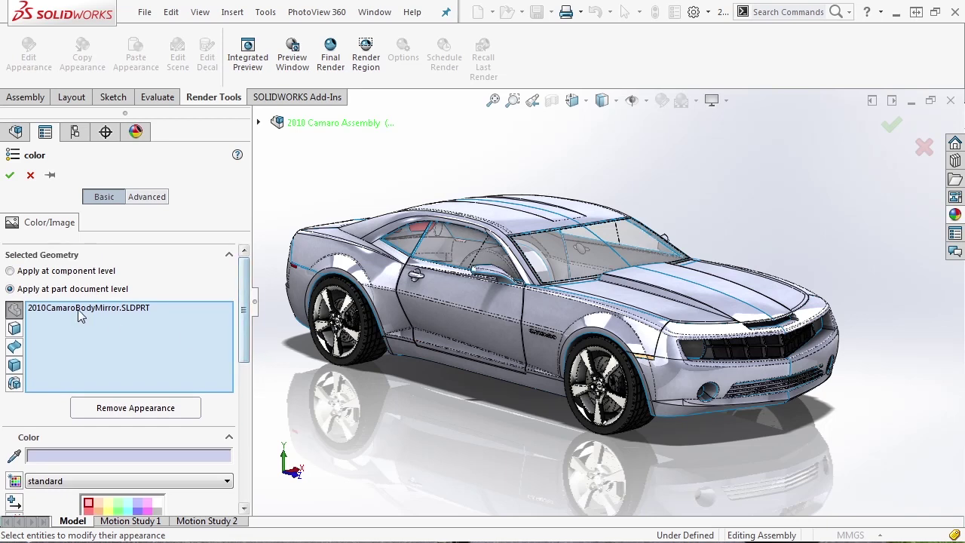
{"action": "left_click", "coordinate": [10, 272]}
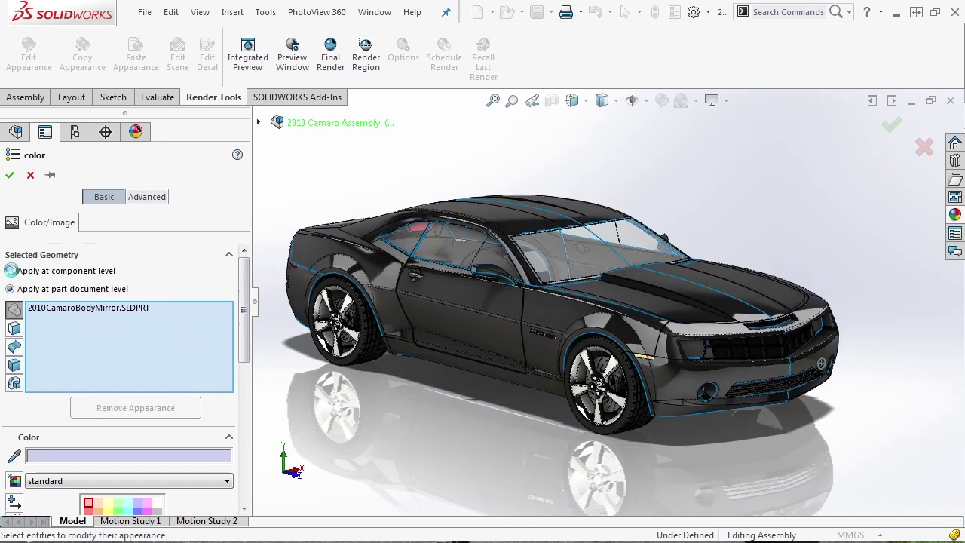
{"action": "left_click", "coordinate": [10, 289]}
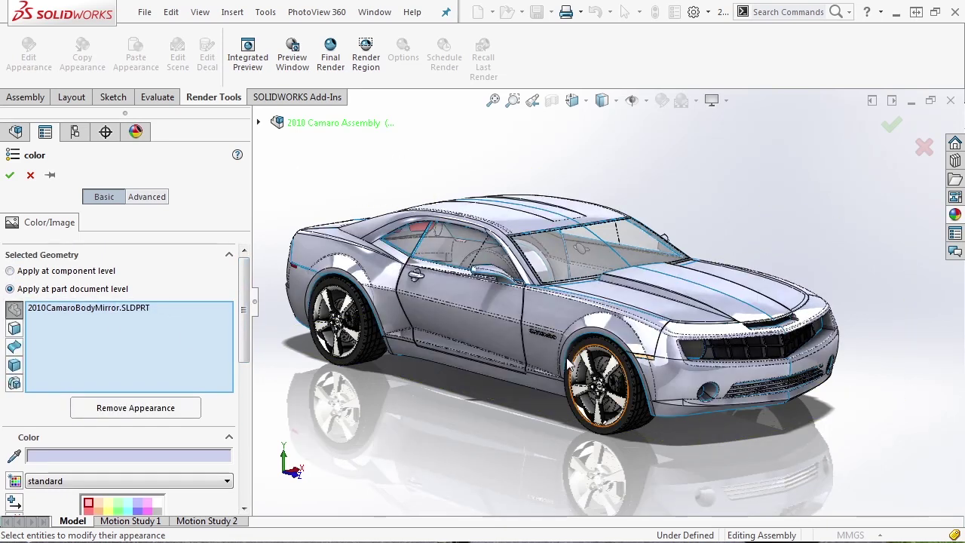
{"action": "left_click", "coordinate": [30, 176]}
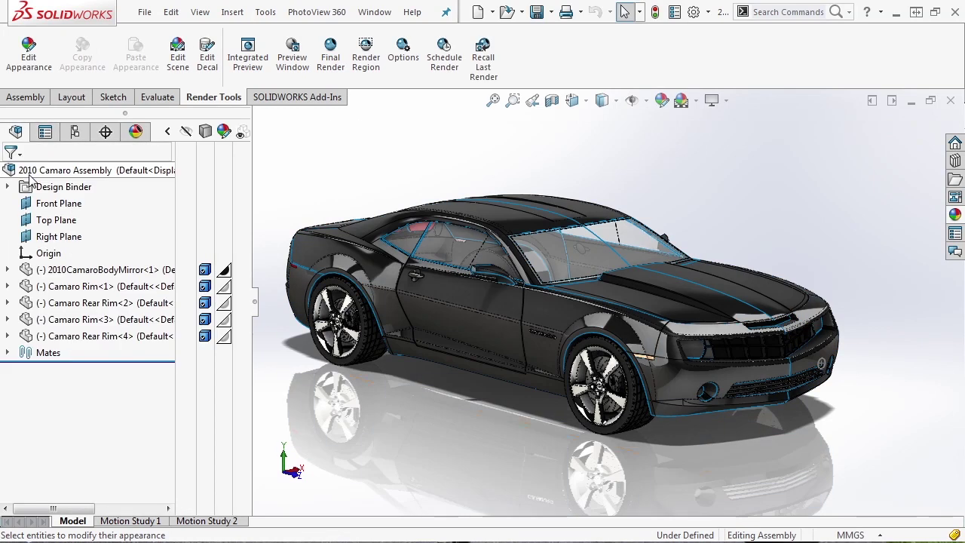
Open the 2010CamaroBodyMirror part on its own in isometric view with the Display Pane expanded
{"action": "left_click", "coordinate": [28, 273]}
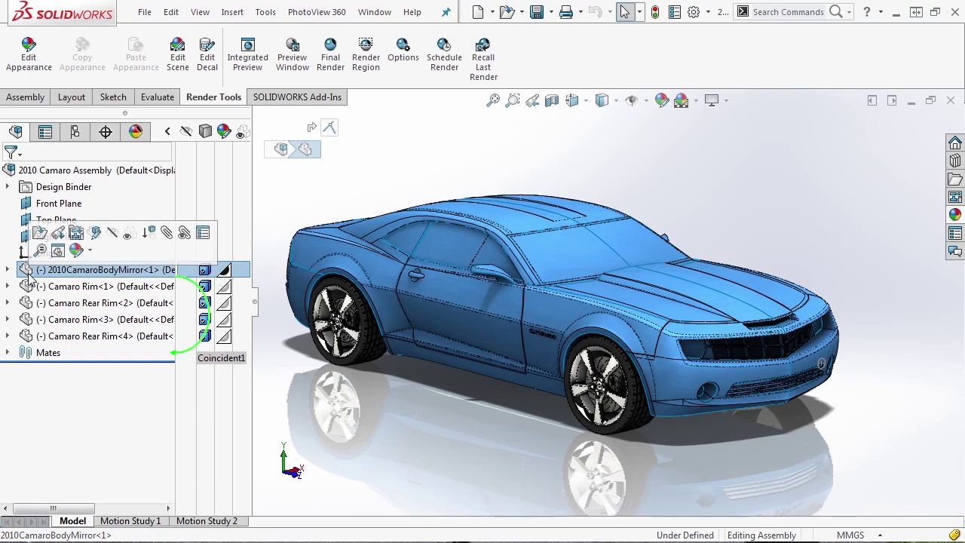
{"action": "left_click", "coordinate": [40, 233]}
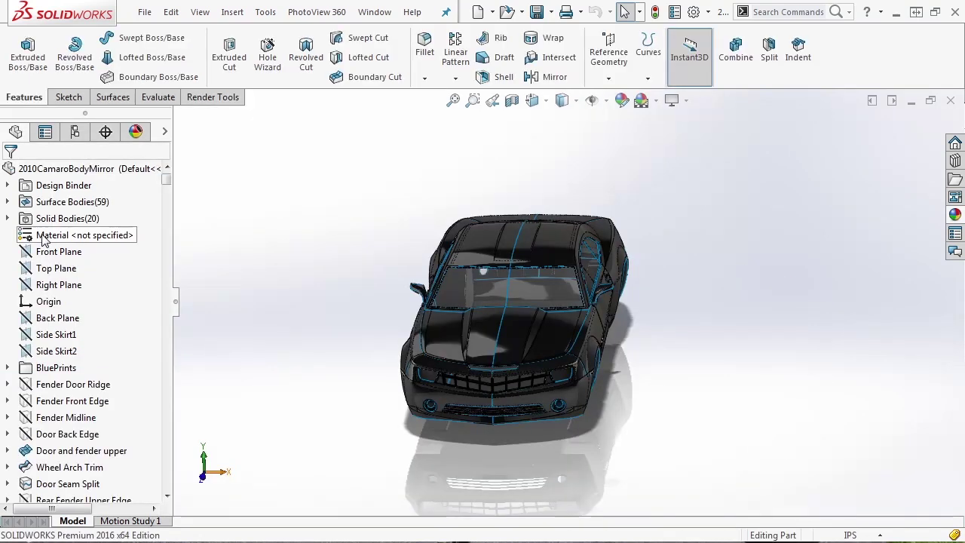
{"action": "key", "text": "ctrl+7"}
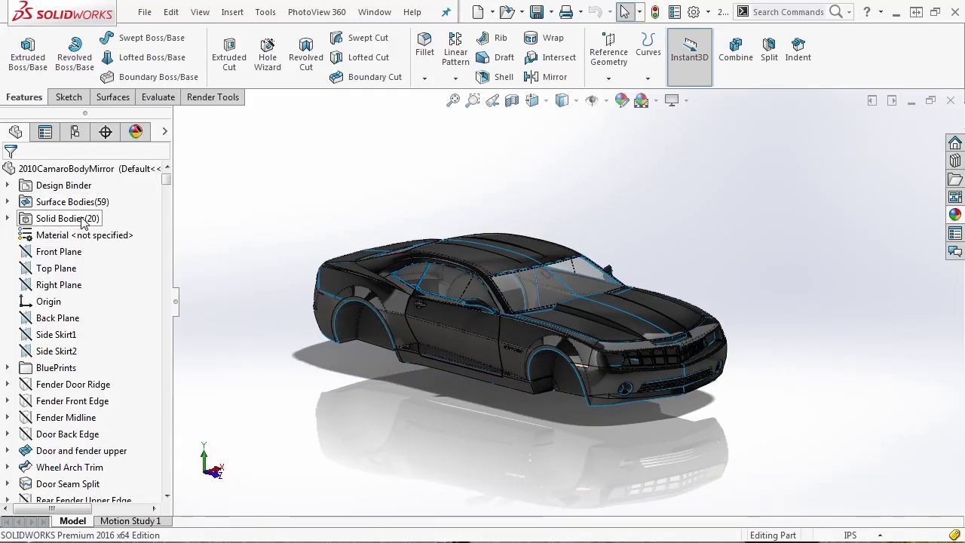
{"action": "left_click", "coordinate": [165, 133]}
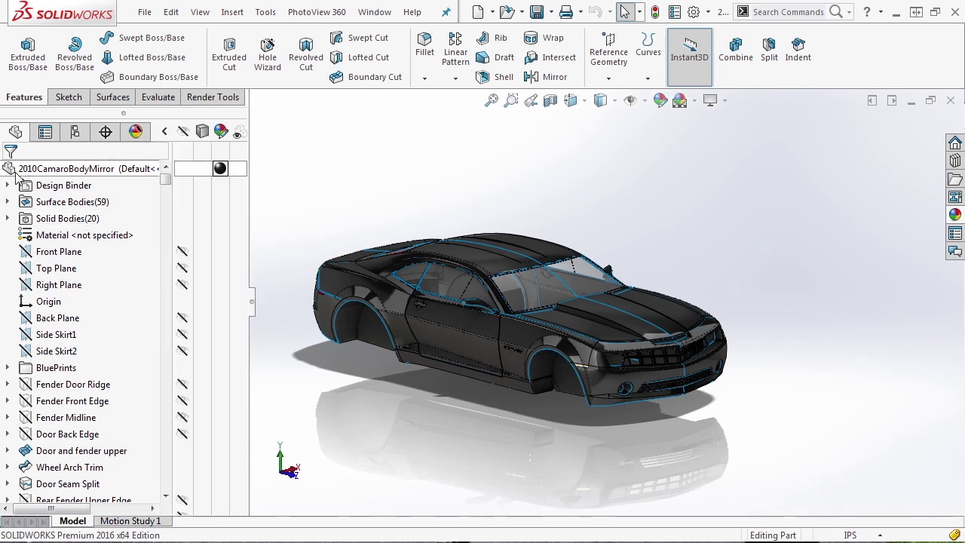
Check the appearance options of the 2010CamaroBodyMirror part and dismiss them without changing anything
{"action": "left_click", "coordinate": [220, 171]}
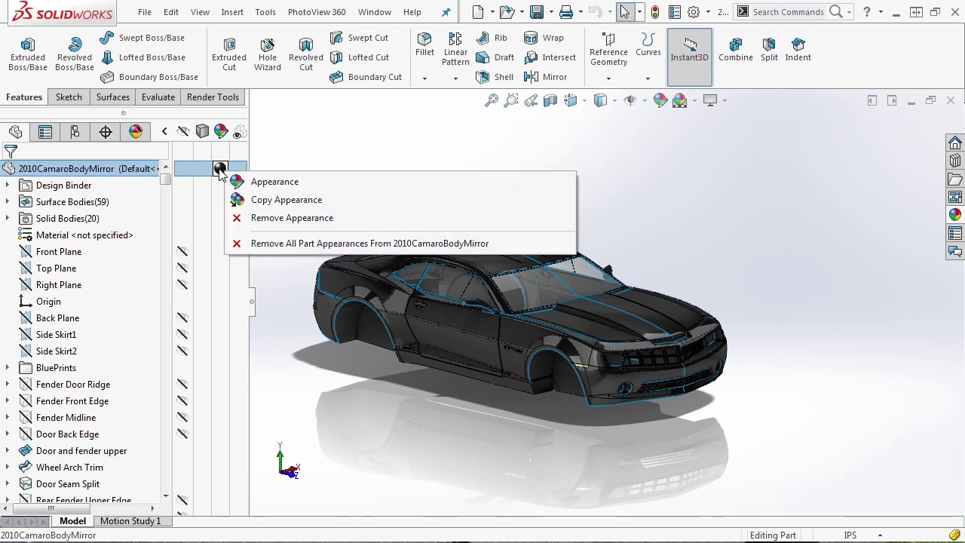
{"action": "left_click", "coordinate": [254, 157]}
{"action": "left_click", "coordinate": [135, 133]}
{"action": "mouse_move", "coordinate": [243, 234]}
{"action": "left_mouse_down"}
{"action": "mouse_move", "coordinate": [237, 368]}
{"action": "mouse_move", "coordinate": [235, 222]}
{"action": "left_mouse_up"}
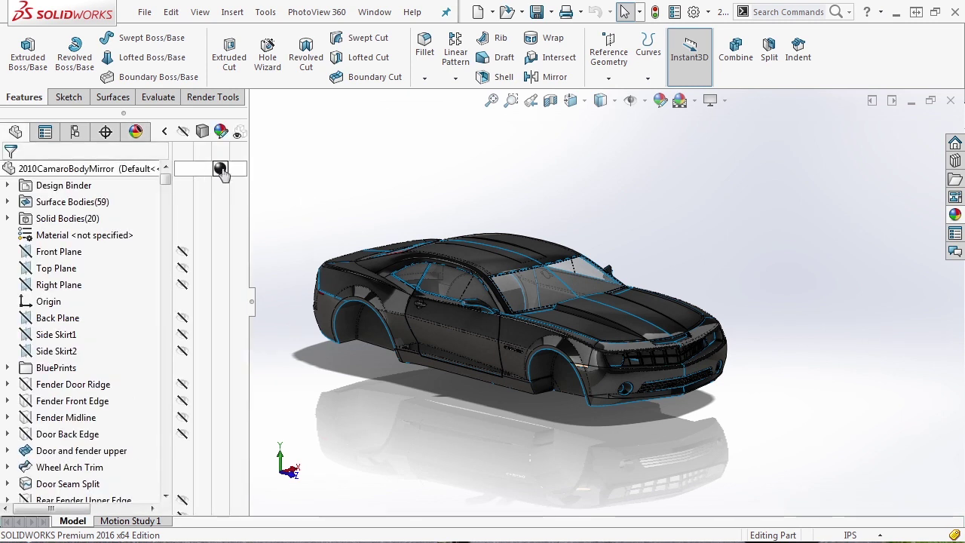
{"action": "mouse_move", "coordinate": [221, 172]}
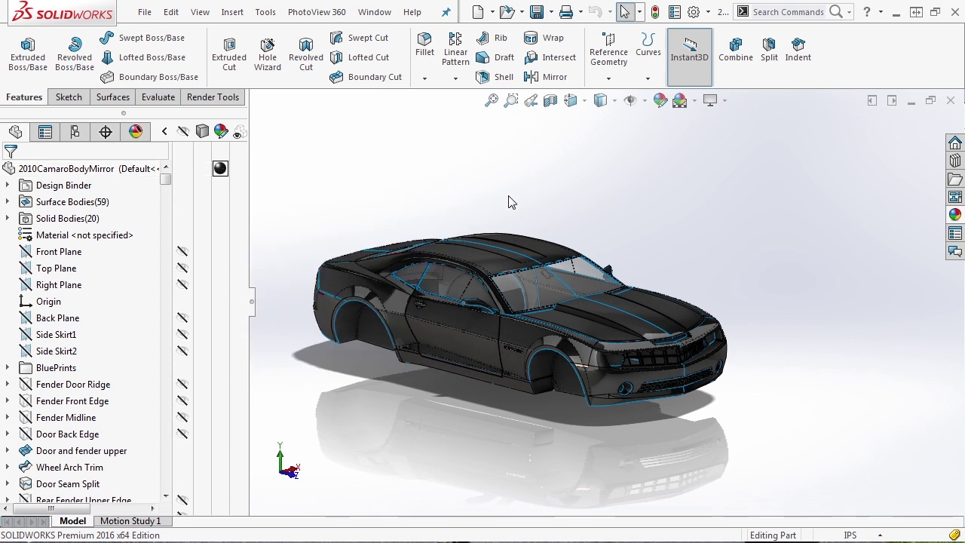
List the part's appearances and highlight the geometry using glossy rubber, black high gloss plastic and clear glass
{"action": "left_click", "coordinate": [136, 132]}
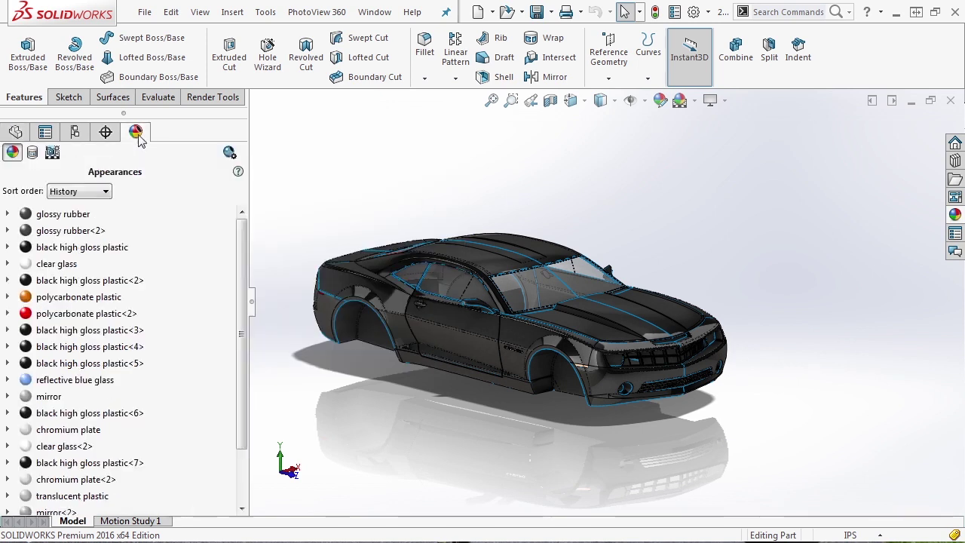
{"action": "left_click", "coordinate": [47, 220]}
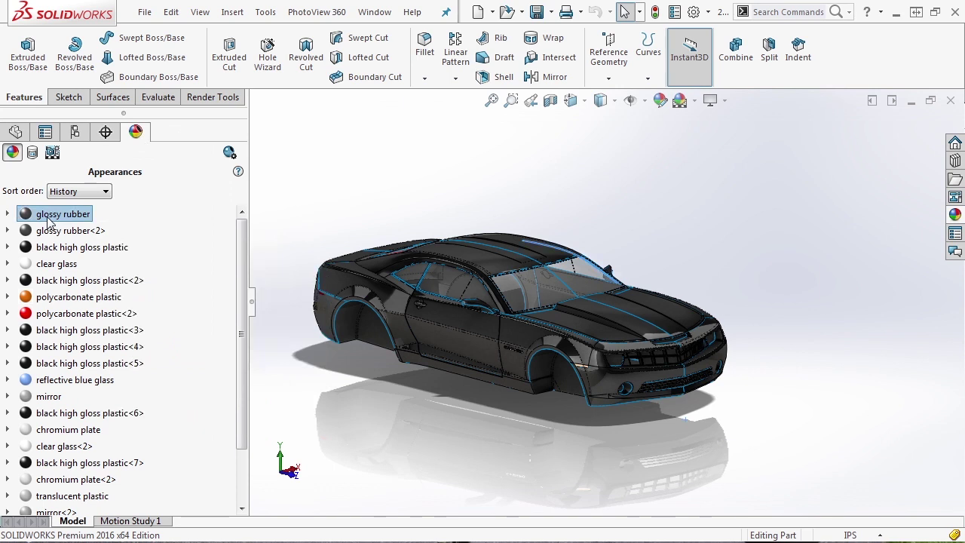
{"action": "left_click", "coordinate": [45, 230]}
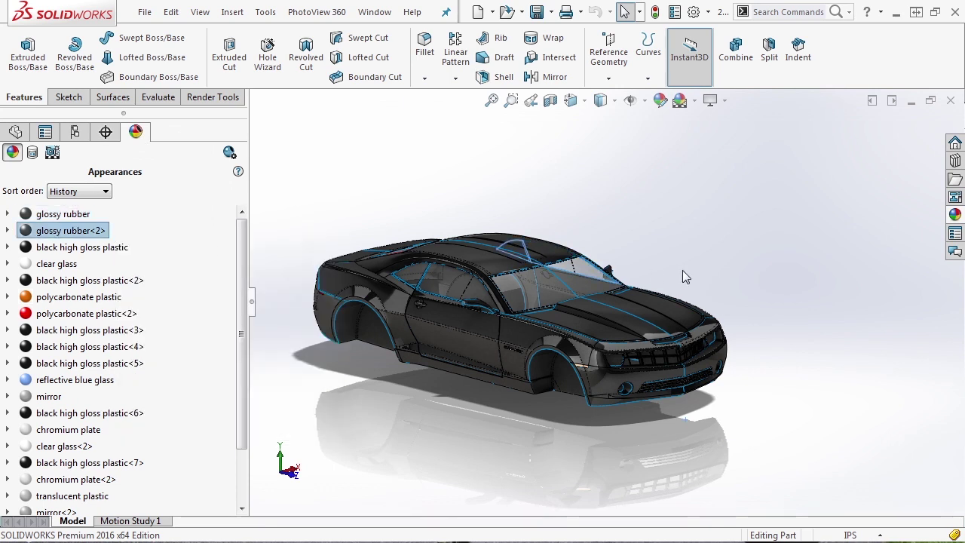
{"action": "left_click", "coordinate": [72, 247]}
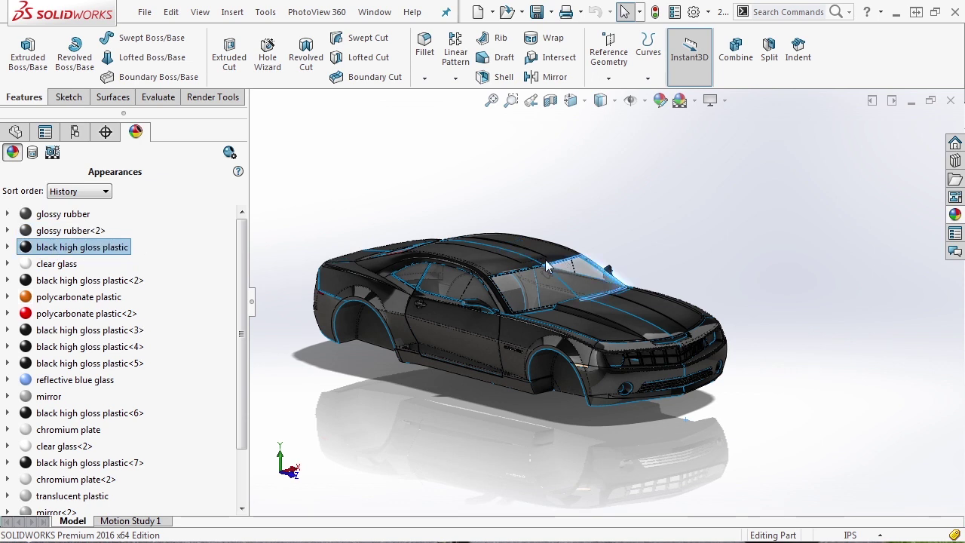
{"action": "left_click", "coordinate": [63, 266]}
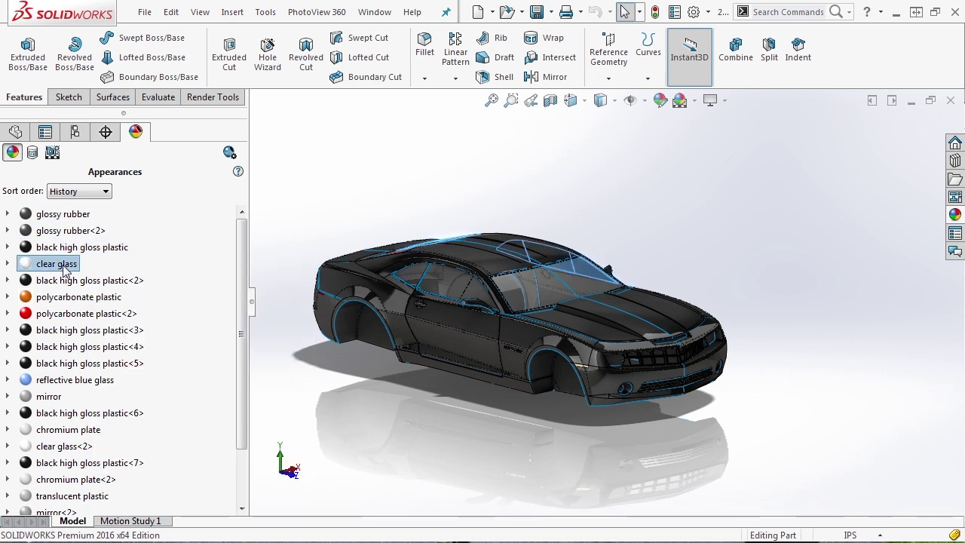
{"action": "left_click", "coordinate": [60, 280]}
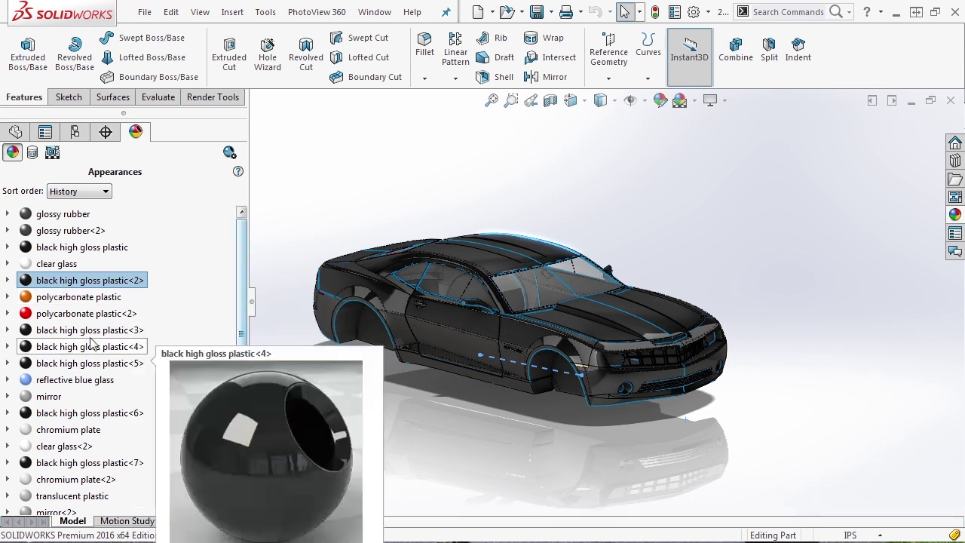
Examine which lights on the car body use polycarbonate plastic and polycarbonate plastic<2>
{"action": "left_click", "coordinate": [65, 298]}
{"action": "middle_click_drag", "start_coordinate": [621, 403], "coordinate": [601, 444]}
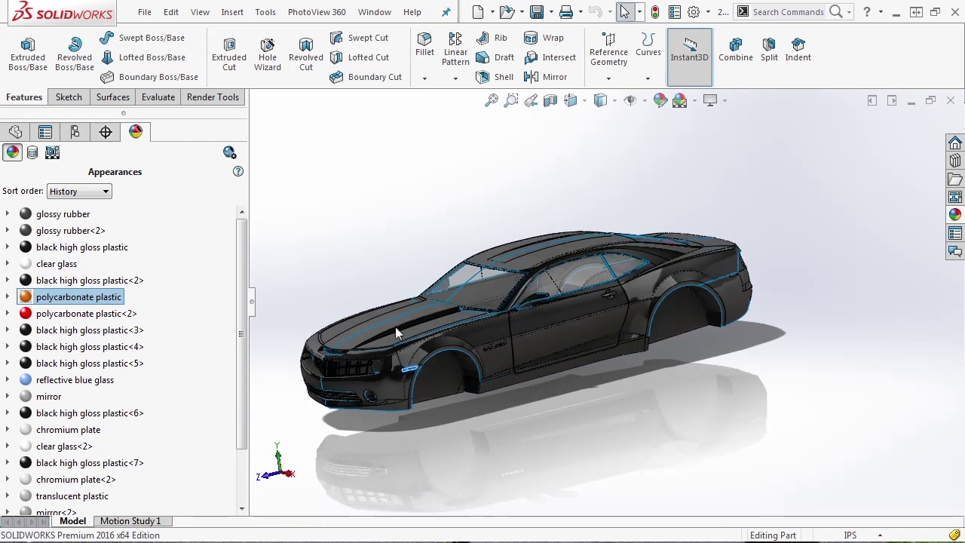
{"action": "scroll", "coordinate": [421, 381], "scroll_direction": "down", "scroll_amount": 5}
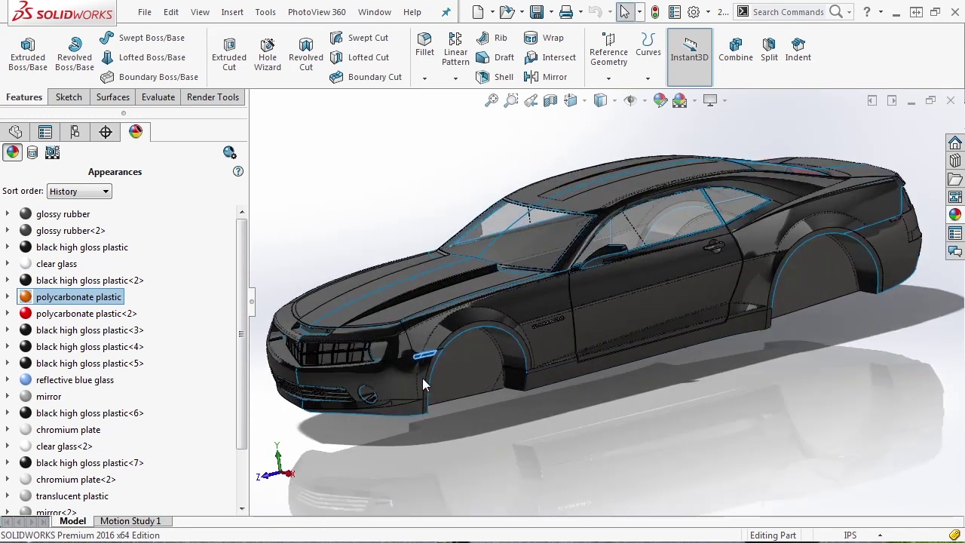
{"action": "left_click", "coordinate": [84, 313]}
{"action": "middle_click_drag", "start_coordinate": [631, 445], "coordinate": [649, 441]}
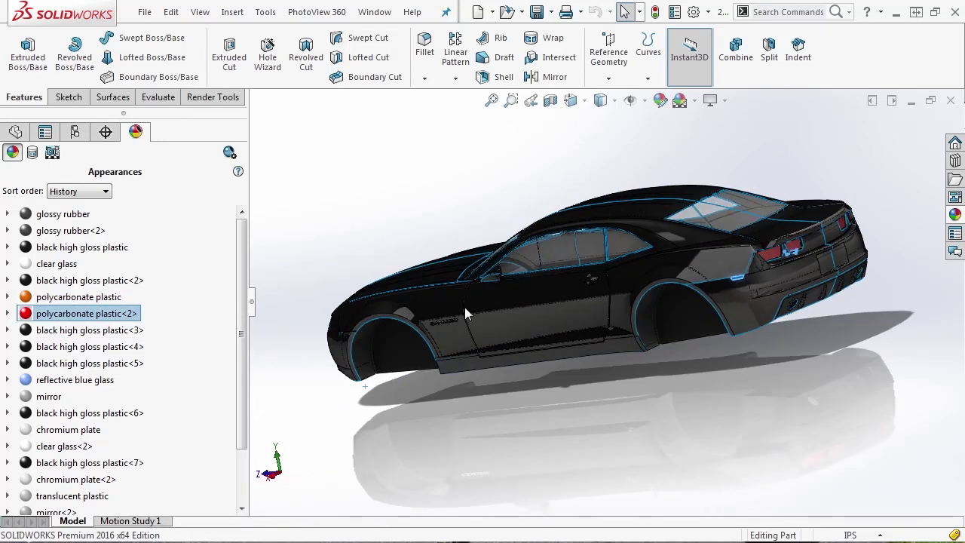
Examine which geometry on the body uses the reflective blue glass and mirror appearances
{"action": "left_click", "coordinate": [106, 381]}
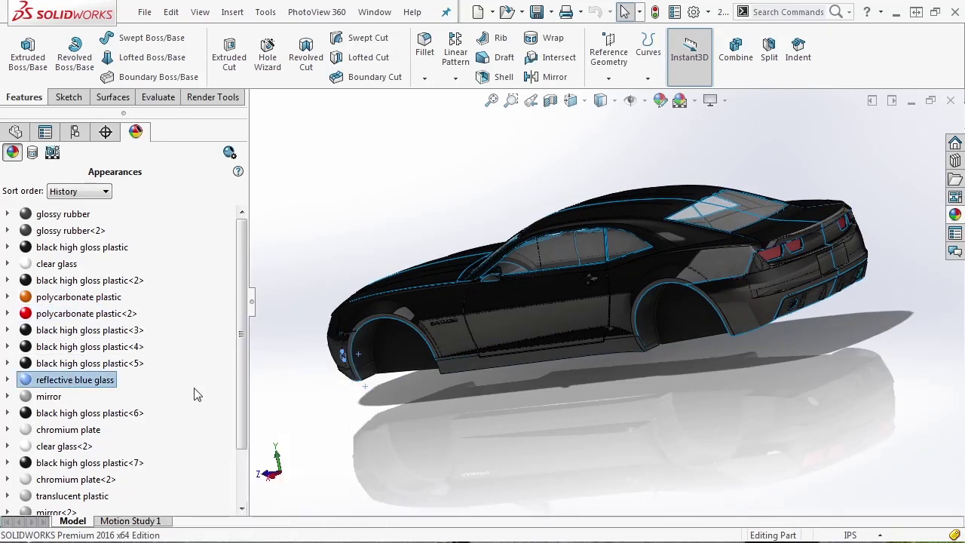
{"action": "left_click", "coordinate": [48, 400]}
{"action": "middle_click_drag", "start_coordinate": [429, 408], "coordinate": [381, 442]}
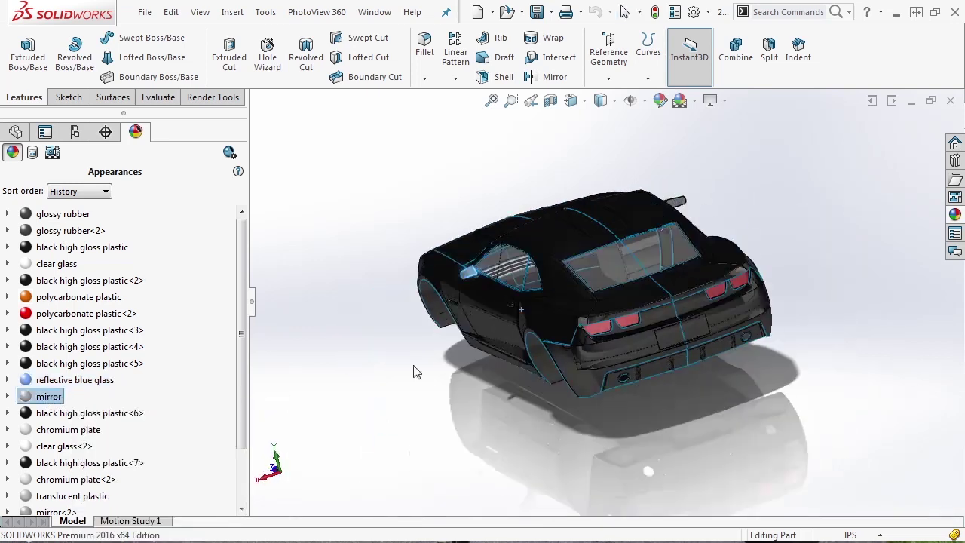
{"action": "scroll", "coordinate": [482, 267], "scroll_direction": "down", "scroll_amount": 5}
{"action": "middle_click_drag", "start_coordinate": [481, 267], "coordinate": [392, 331]}
{"action": "scroll", "coordinate": [243, 355], "scroll_direction": "down", "scroll_amount": 1}
{"action": "scroll", "coordinate": [243, 354], "scroll_direction": "down", "scroll_amount": 1}
Highlight the geometry using black high gloss plastic<7>, clear the selection and return to the part's feature tree
{"action": "left_click", "coordinate": [113, 397]}
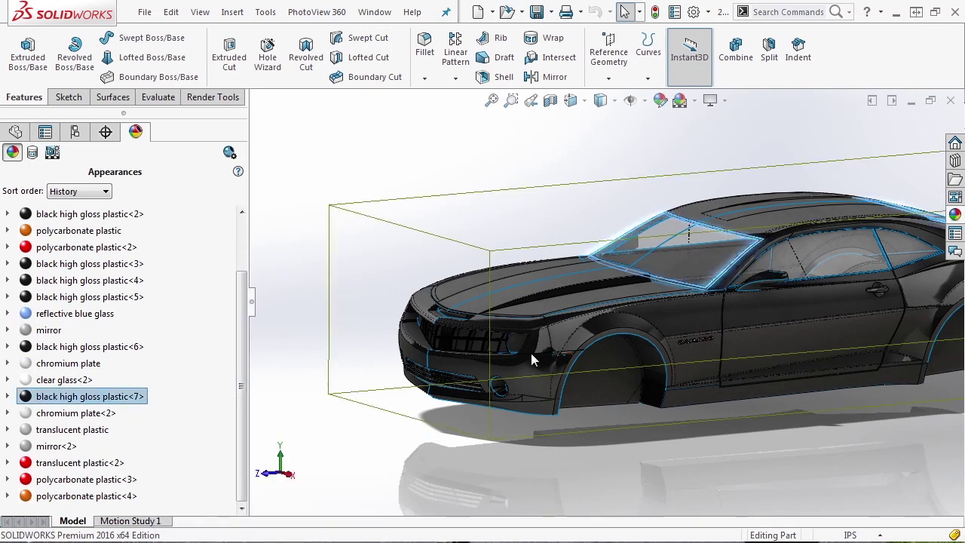
{"action": "scroll", "coordinate": [542, 346], "scroll_direction": "up", "scroll_amount": 3}
{"action": "scroll", "coordinate": [740, 162], "scroll_direction": "down", "scroll_amount": 1}
{"action": "left_click", "coordinate": [740, 162]}
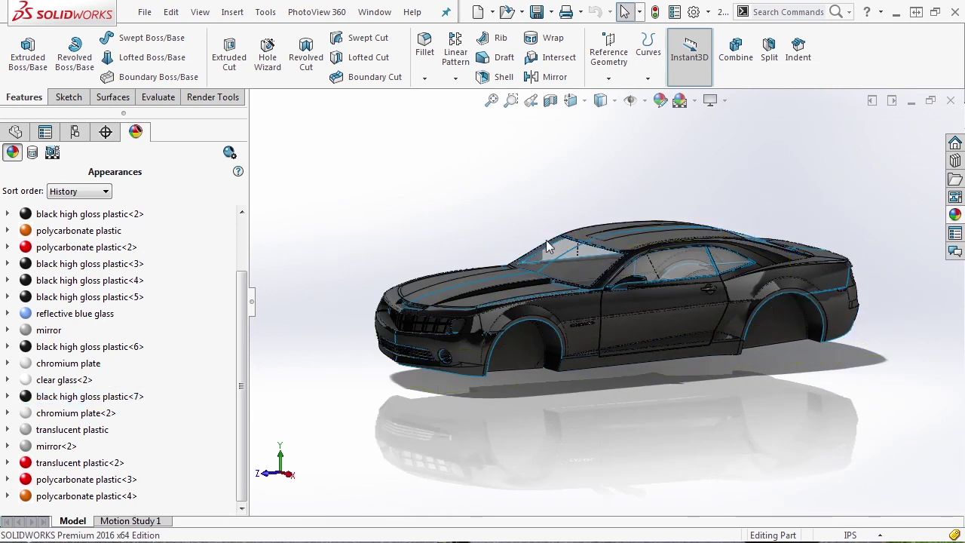
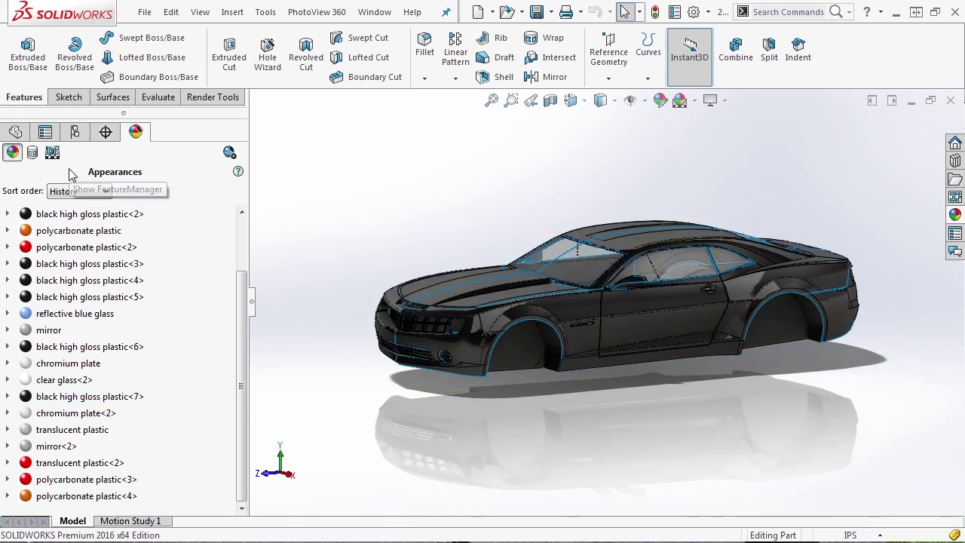
{"action": "left_click", "coordinate": [15, 132]}
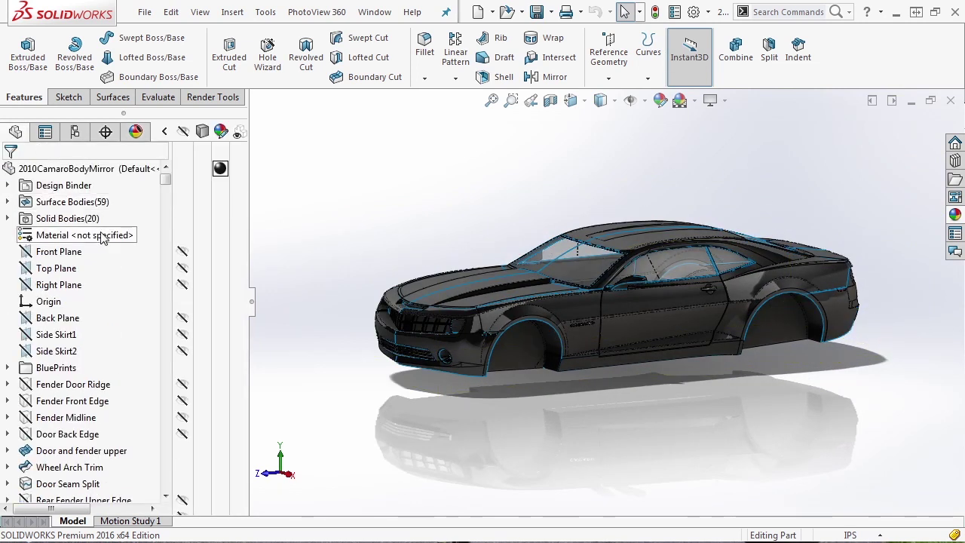
Check which appearance is assigned to the 2010CamaroBodyMirror part in the part's display pane
{"action": "double_click", "coordinate": [23, 218]}
{"action": "left_click", "coordinate": [9, 171]}
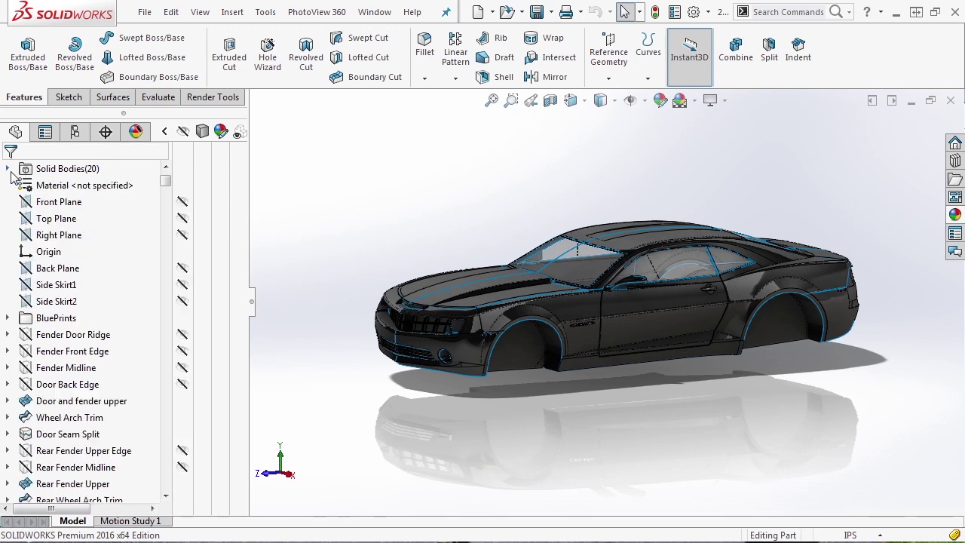
{"action": "scroll", "coordinate": [164, 200], "scroll_direction": "up", "scroll_amount": 1}
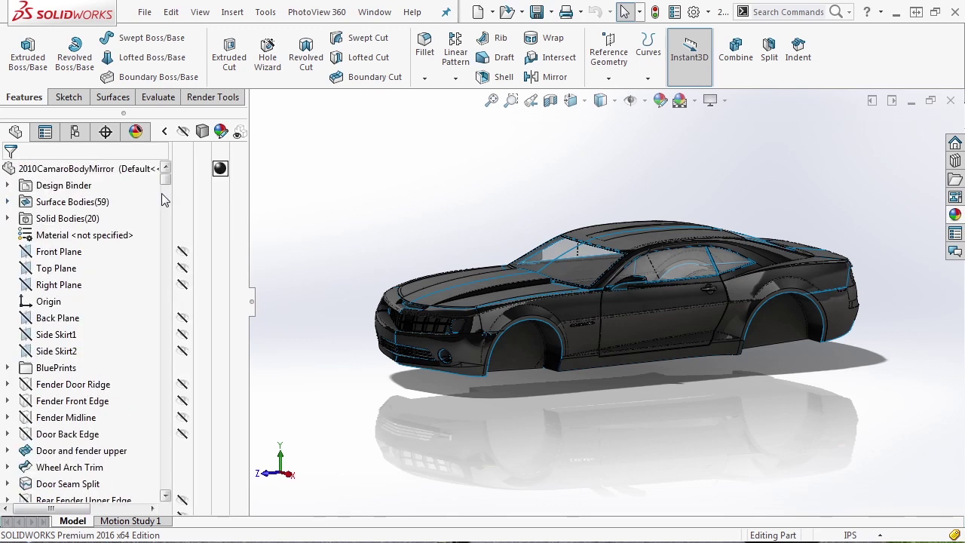
{"action": "mouse_move", "coordinate": [220, 169]}
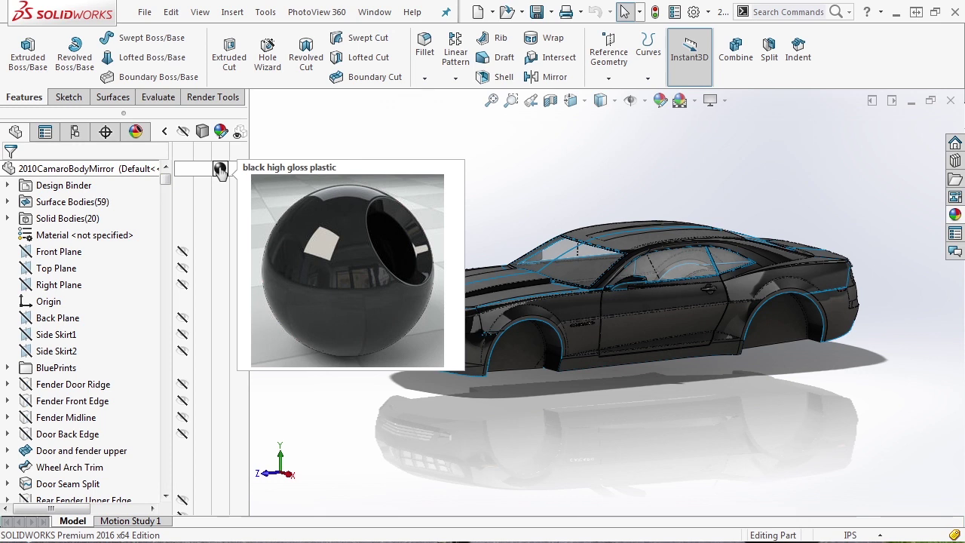
Switch to the 2010 Camaro Assembly and edit the appearance of 2010CamaroBodyMirror, applying it at part document level
{"action": "left_click", "coordinate": [375, 12]}
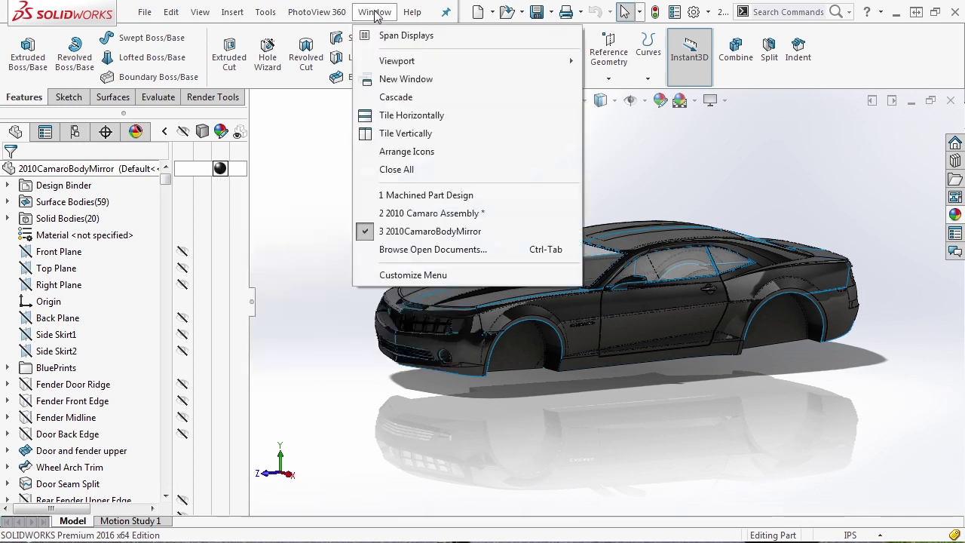
{"action": "left_click", "coordinate": [422, 213]}
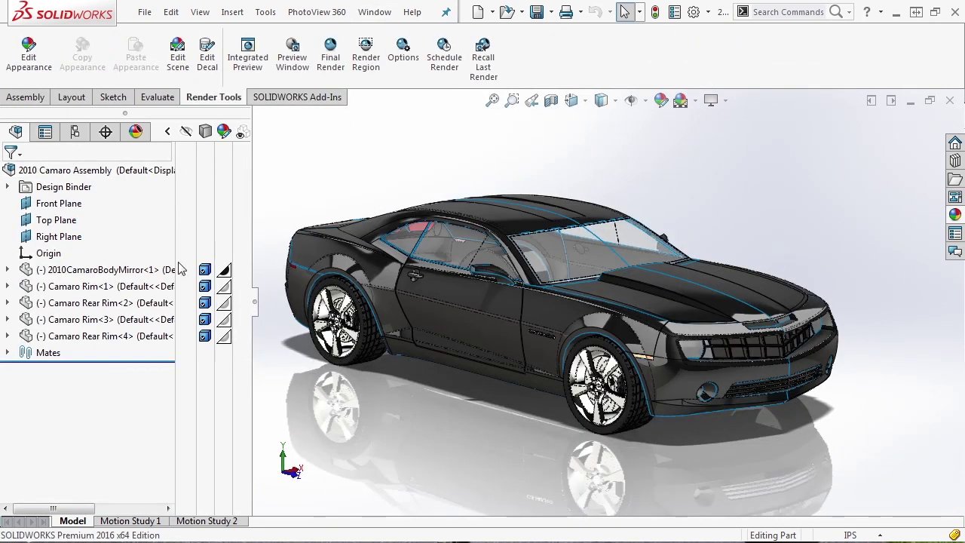
{"action": "left_click", "coordinate": [226, 271]}
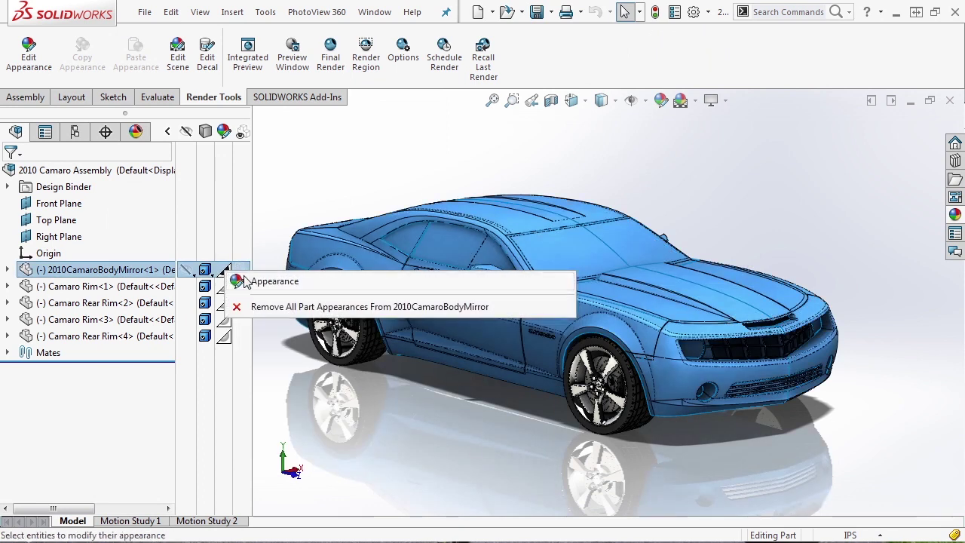
{"action": "left_click", "coordinate": [244, 281]}
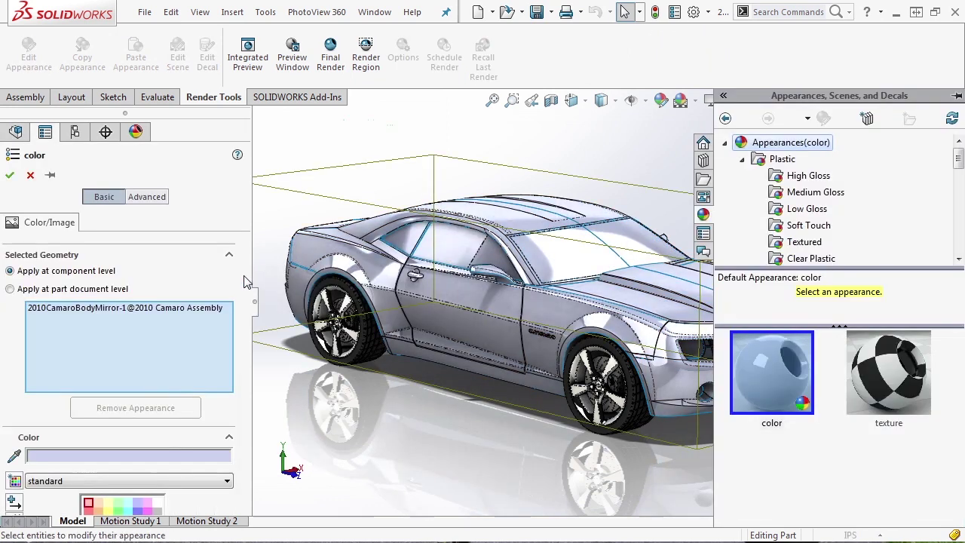
{"action": "left_click", "coordinate": [10, 288]}
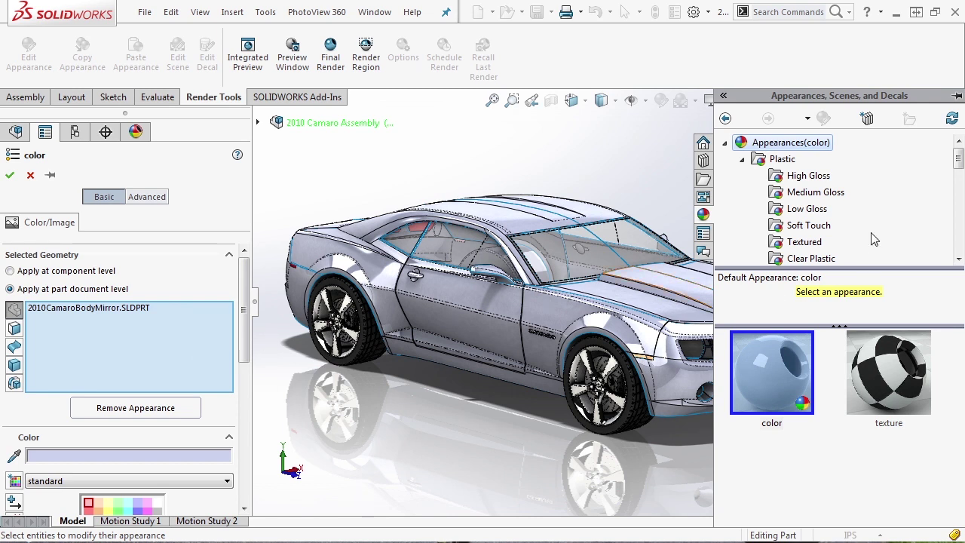
Try the high gloss plastic appearance polished plastic1 on the car body
{"action": "left_click", "coordinate": [807, 184]}
{"action": "left_click_drag", "start_coordinate": [961, 364], "coordinate": [961, 491]}
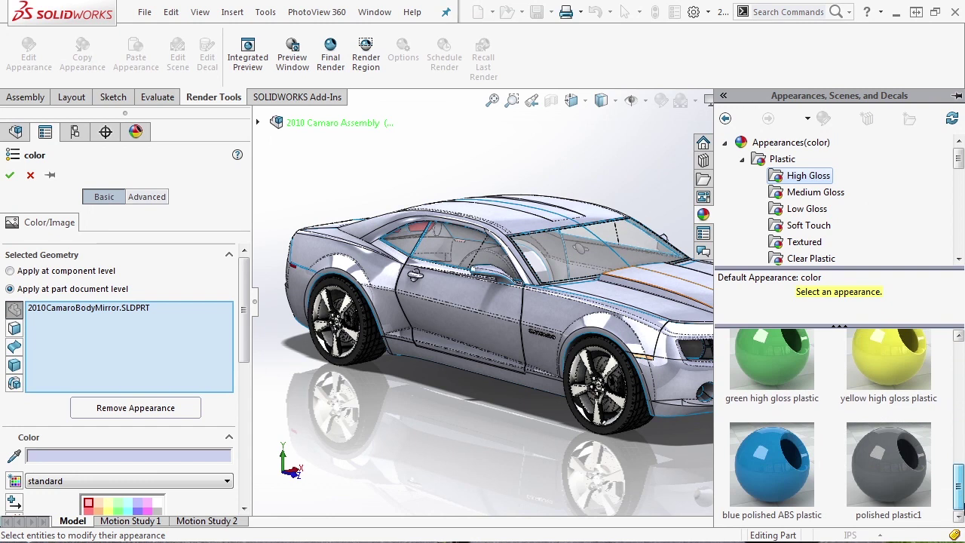
{"action": "left_click", "coordinate": [890, 461]}
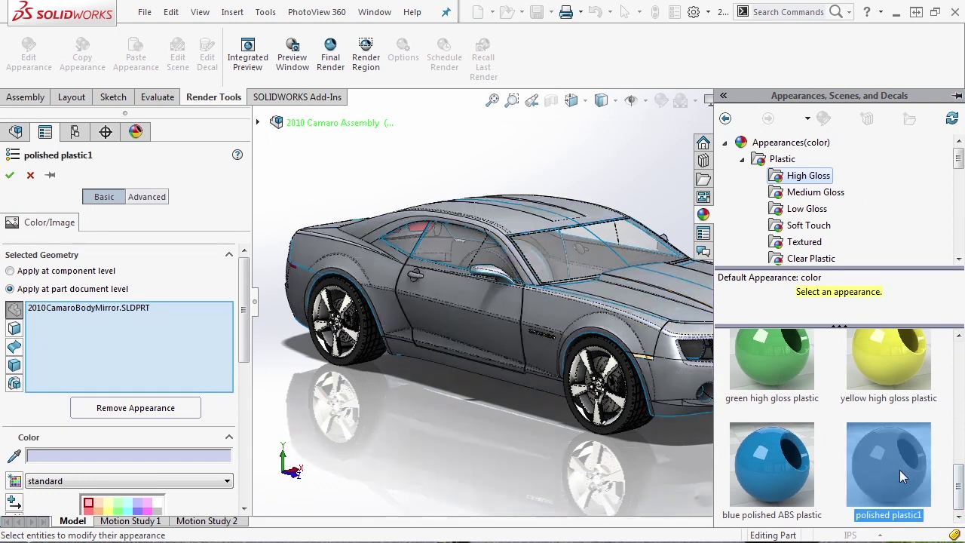
Browse the painted car appearances, try white on the body, and apply siena as its appearance
{"action": "left_click", "coordinate": [743, 160]}
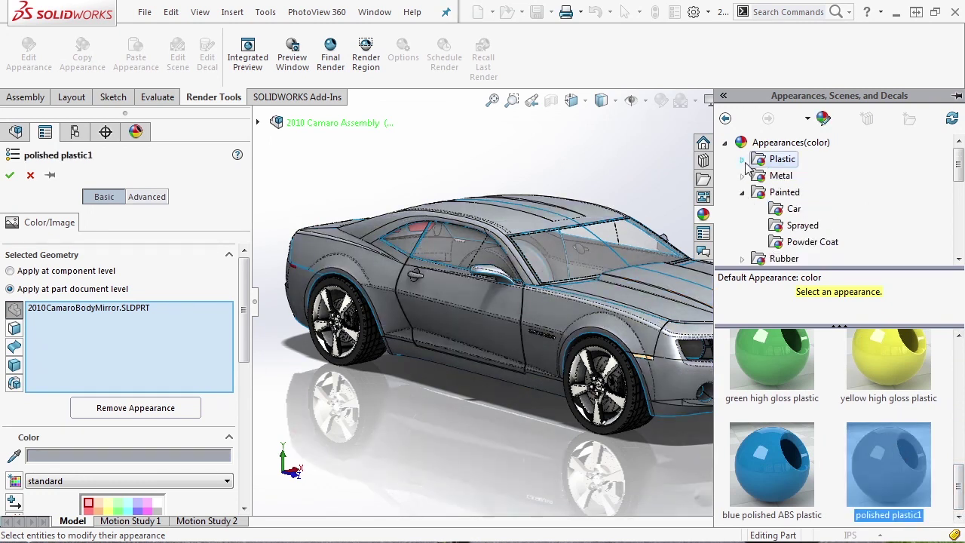
{"action": "left_click", "coordinate": [781, 214]}
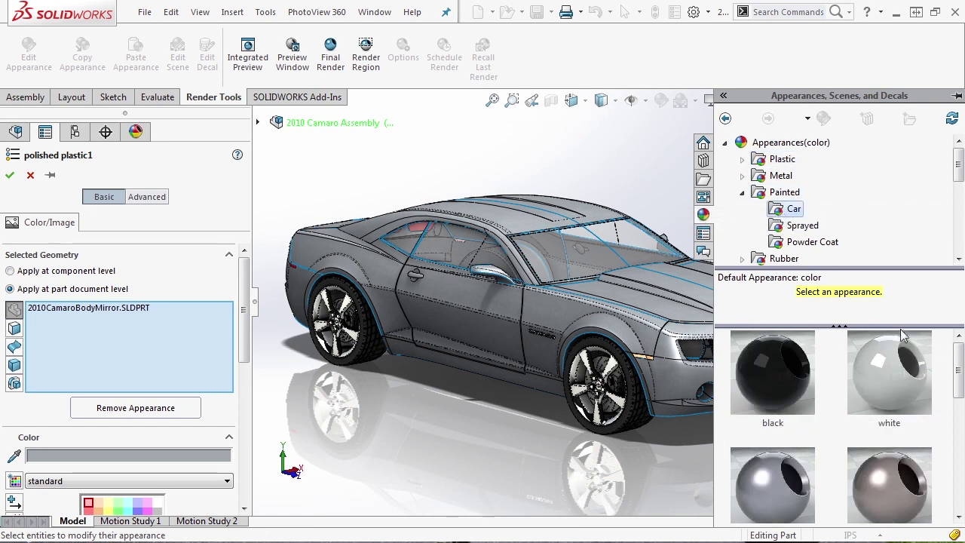
{"action": "scroll", "coordinate": [902, 364], "scroll_direction": "down", "scroll_amount": 1}
{"action": "left_click", "coordinate": [903, 364]}
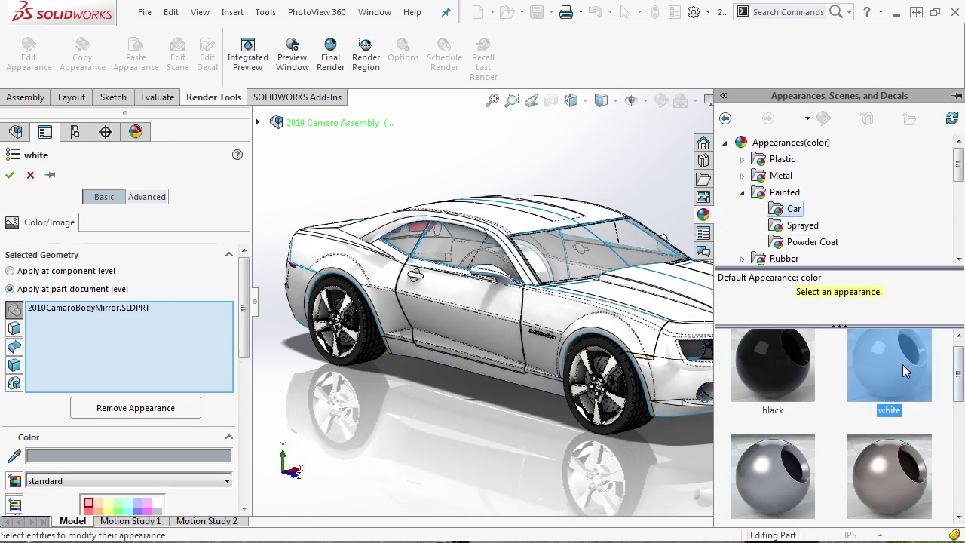
{"action": "left_click_drag", "start_coordinate": [959, 379], "coordinate": [958, 504]}
{"action": "left_click", "coordinate": [761, 414]}
{"action": "left_click", "coordinate": [899, 411]}
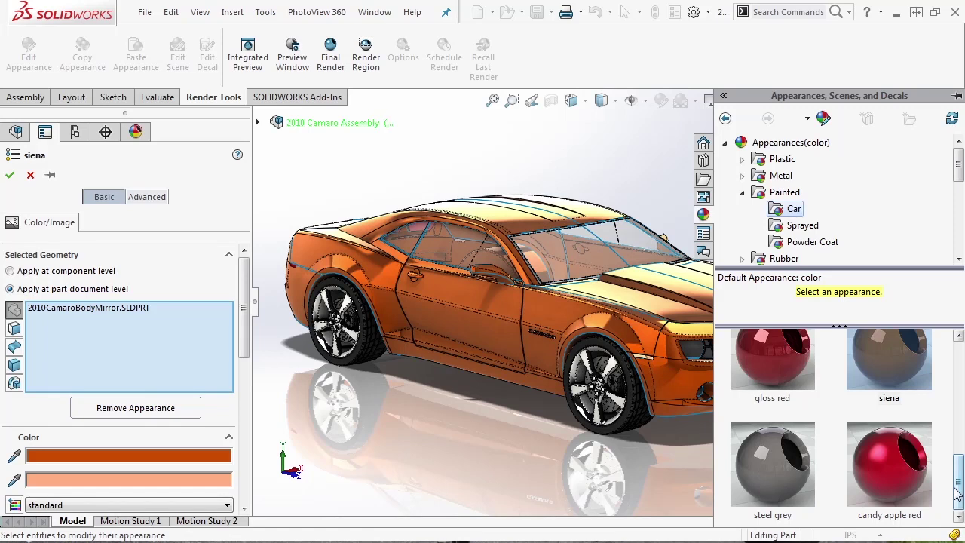
{"action": "mouse_move", "coordinate": [881, 475]}
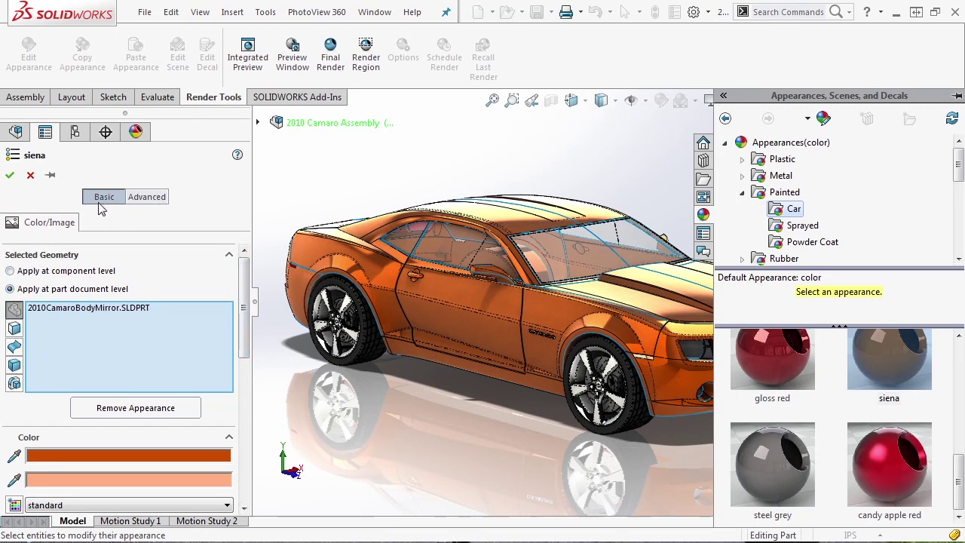
Review the siena appearance's color settings in the basic and advanced views
{"action": "left_click_drag", "start_coordinate": [244, 292], "coordinate": [136, 328]}
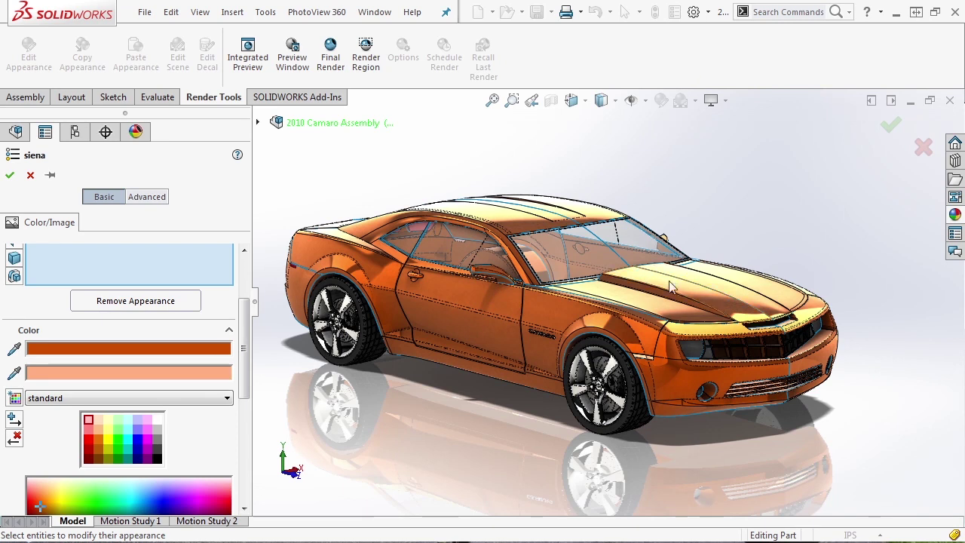
{"action": "left_click_drag", "start_coordinate": [243, 362], "coordinate": [243, 287]}
{"action": "left_click", "coordinate": [157, 202]}
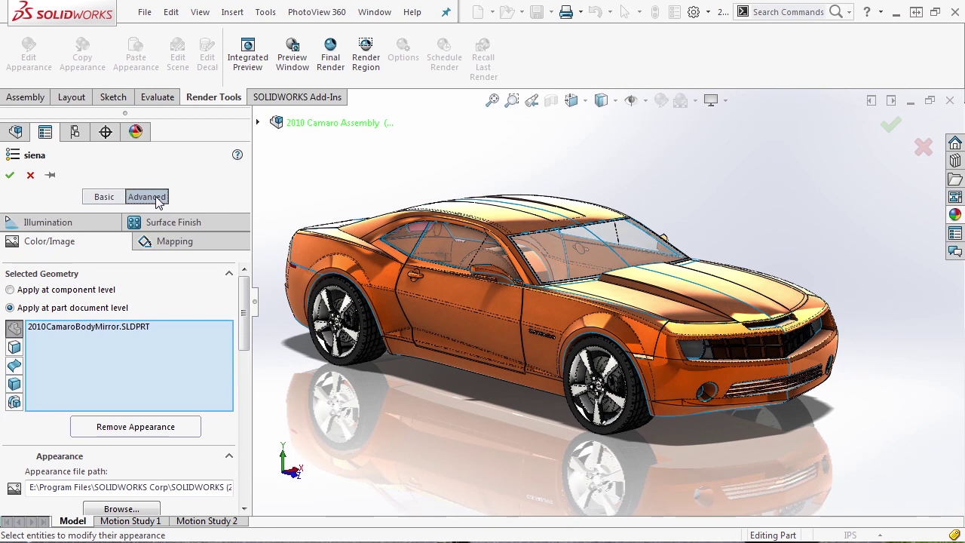
{"action": "left_click_drag", "start_coordinate": [245, 309], "coordinate": [245, 355]}
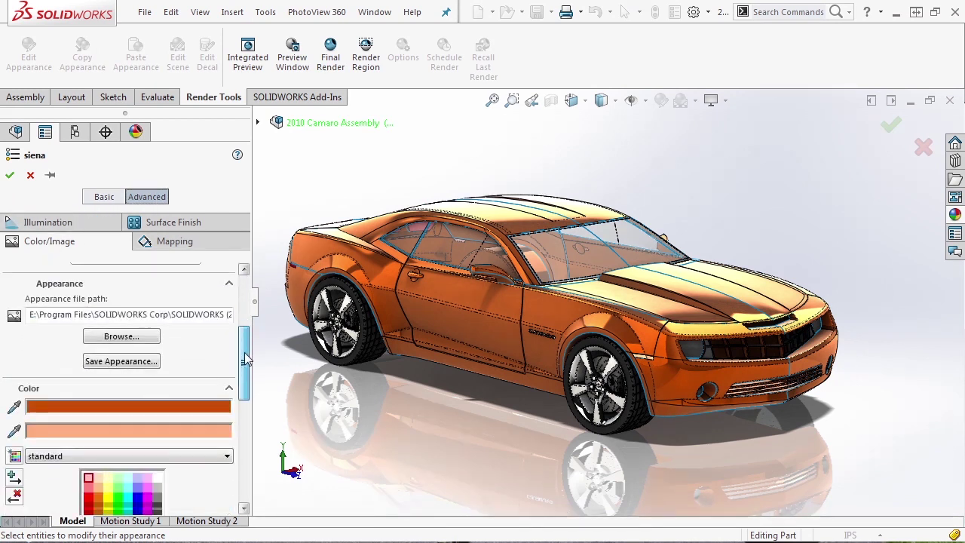
{"action": "scroll", "coordinate": [187, 342], "scroll_direction": "down", "scroll_amount": 2}
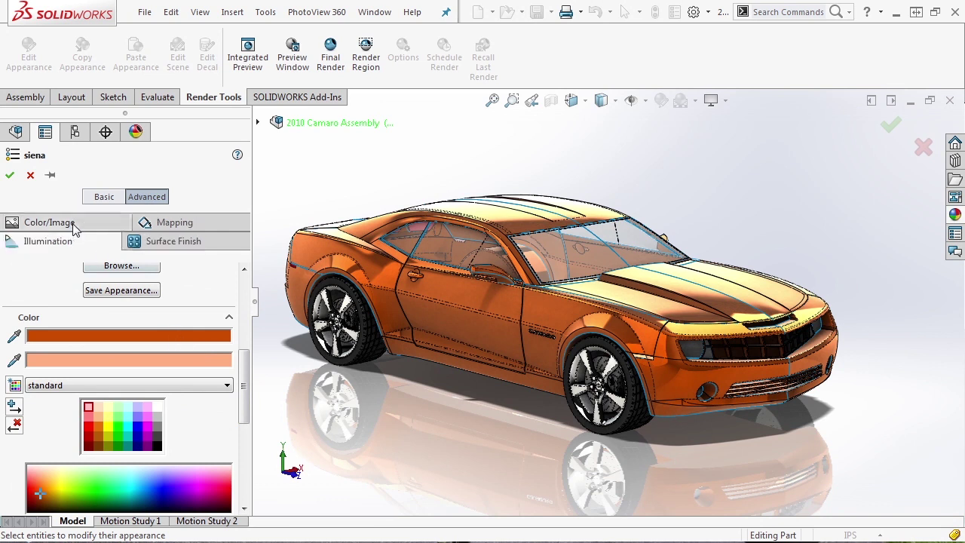
Turn on dynamic help for the siena illumination settings and read about the diffuse and specular options
{"action": "left_click", "coordinate": [72, 223]}
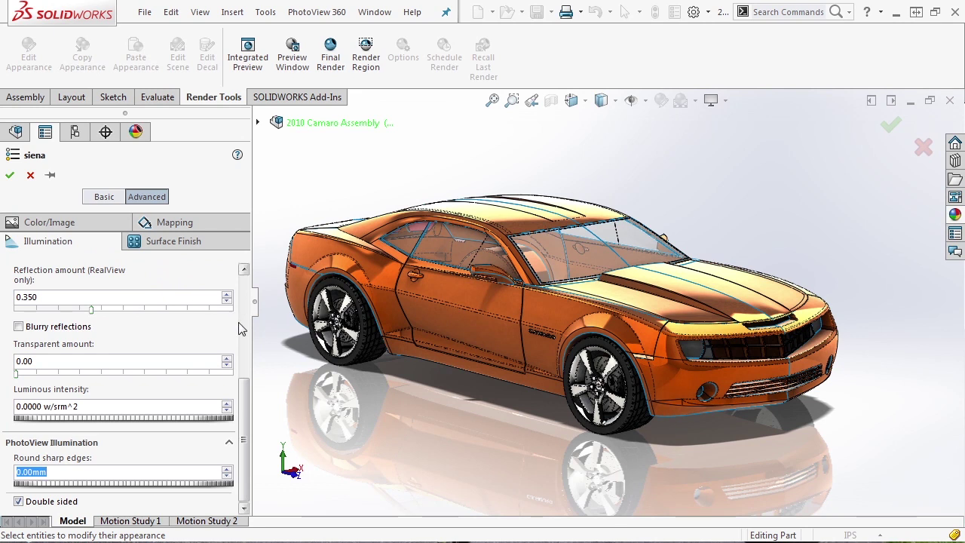
{"action": "left_click_drag", "start_coordinate": [242, 410], "coordinate": [249, 285]}
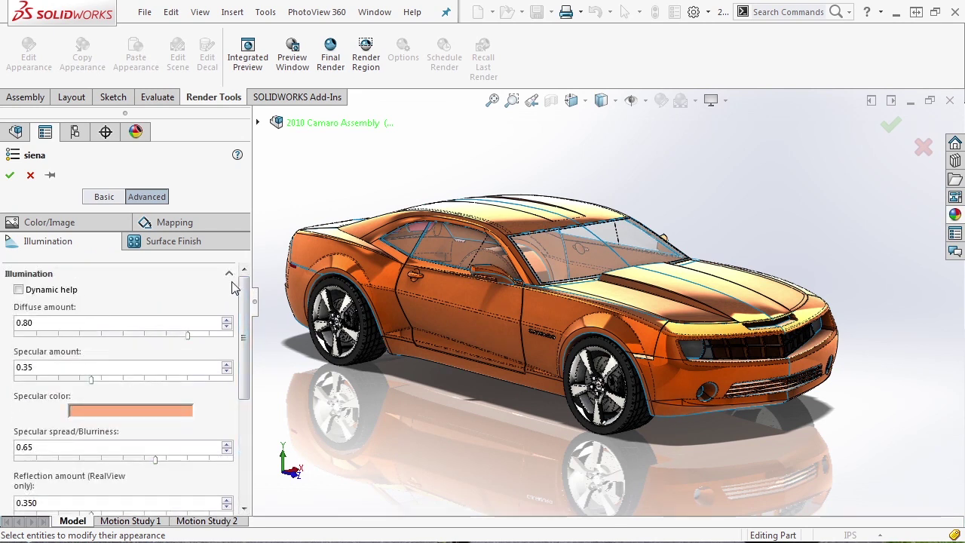
{"action": "left_click", "coordinate": [18, 290]}
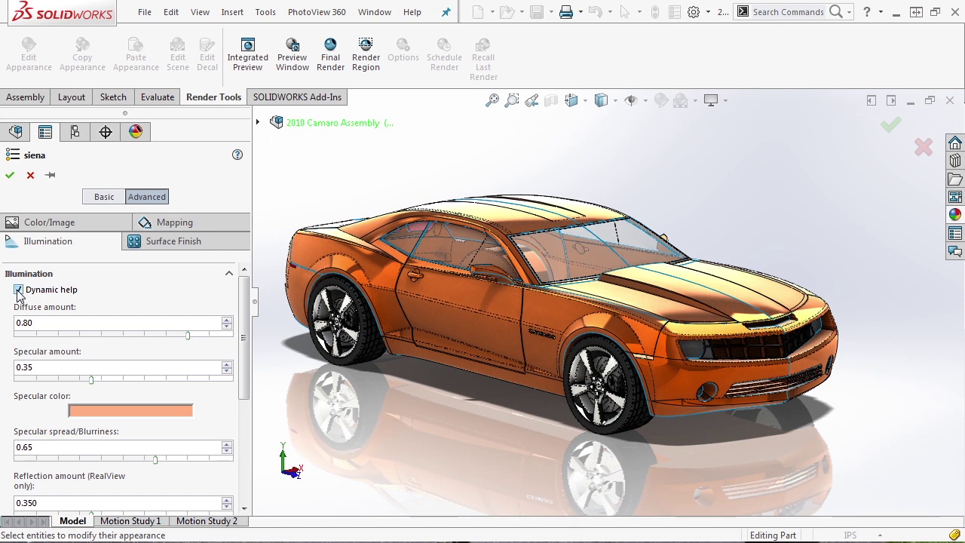
{"action": "mouse_move", "coordinate": [115, 323]}
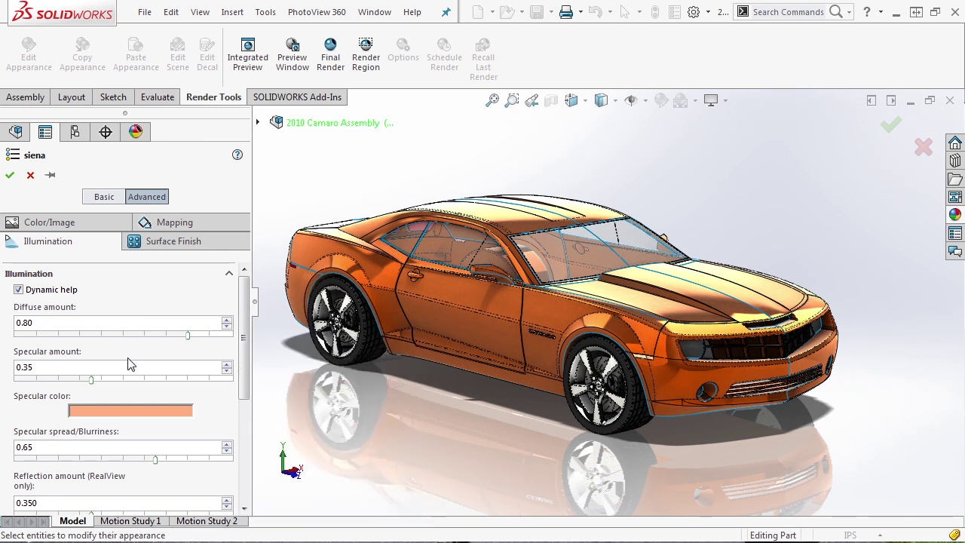
{"action": "mouse_move", "coordinate": [129, 366]}
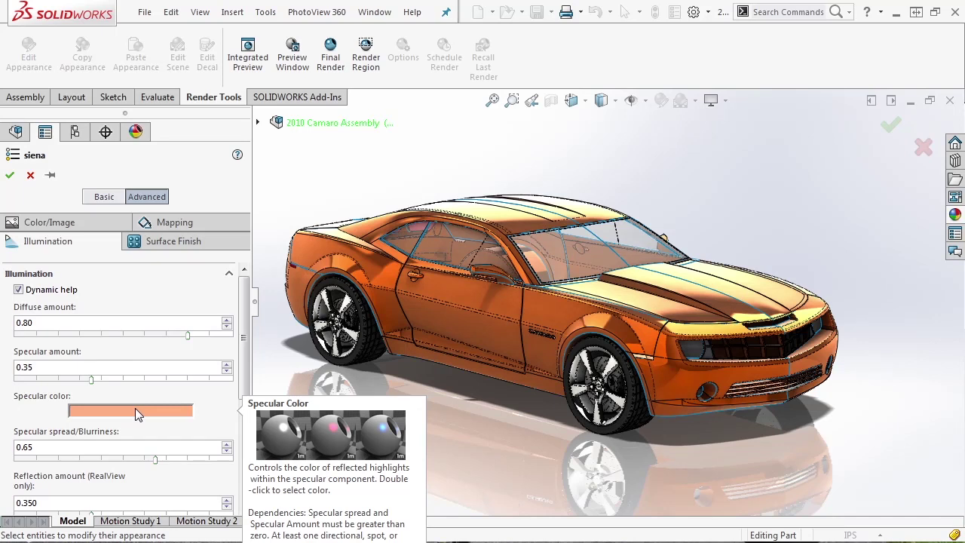
Set the siena reflection amount to 0.250 and review the transparency, luminous intensity and PhotoView illumination settings
{"action": "scroll", "coordinate": [150, 390], "scroll_direction": "down", "scroll_amount": 3}
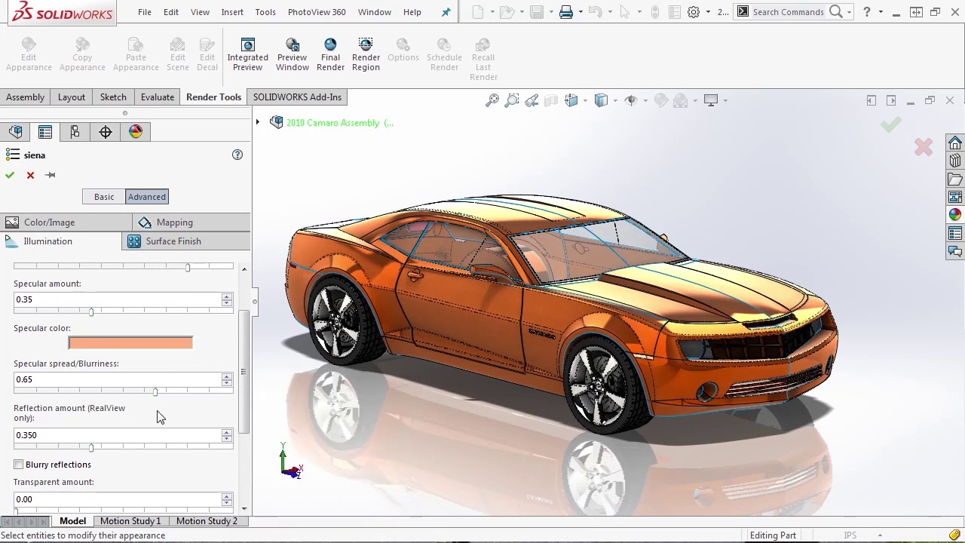
{"action": "scroll", "coordinate": [145, 436], "scroll_direction": "down", "scroll_amount": 3}
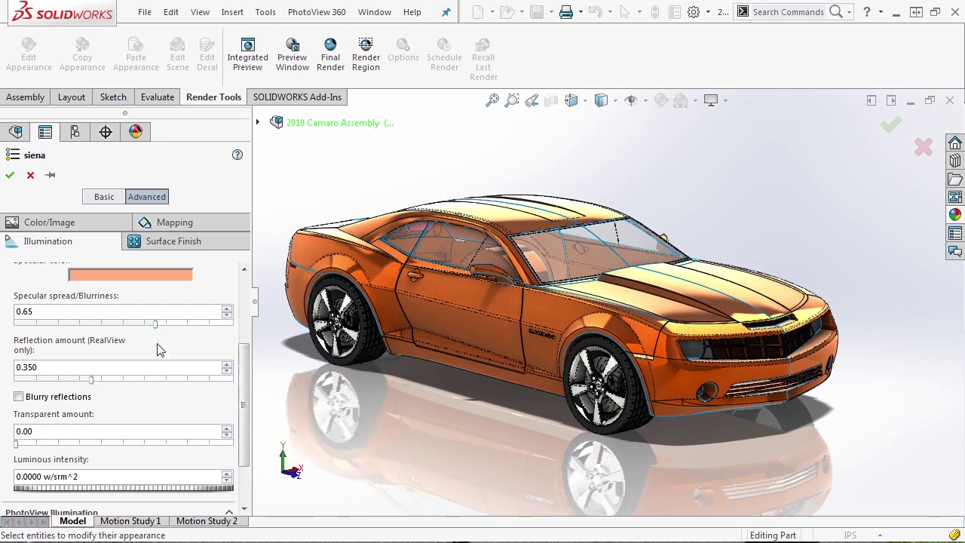
{"action": "left_click_drag", "start_coordinate": [90, 380], "coordinate": [69, 381]}
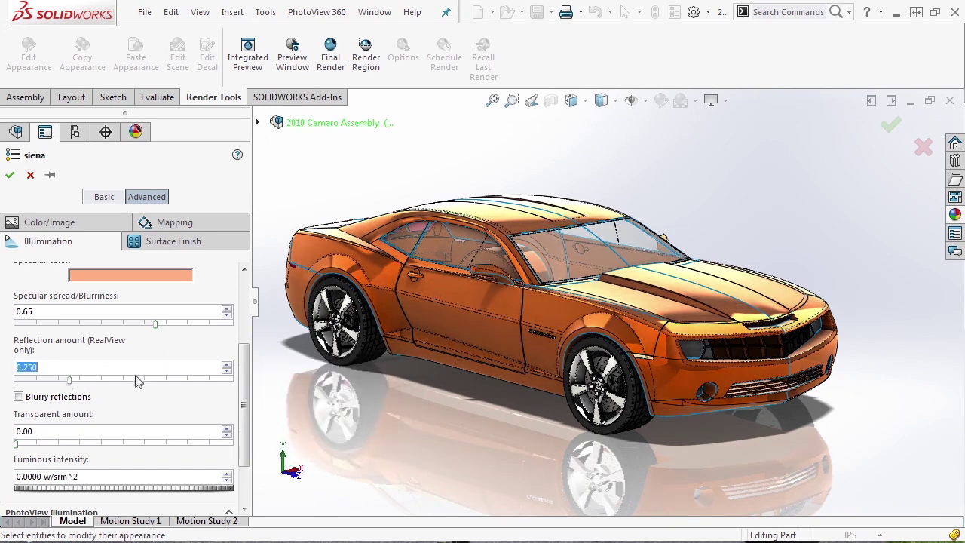
{"action": "scroll", "coordinate": [244, 391], "scroll_direction": "down", "scroll_amount": 1}
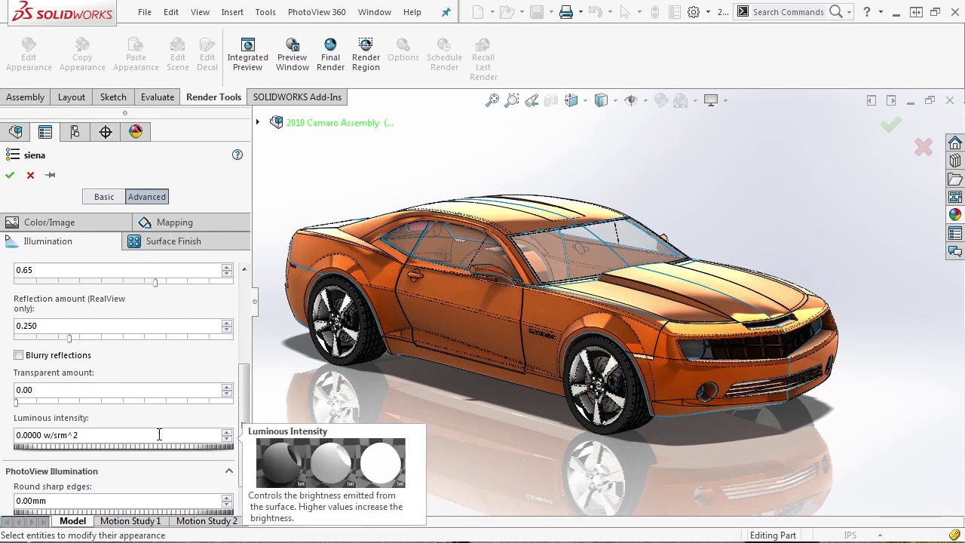
{"action": "scroll", "coordinate": [244, 407], "scroll_direction": "down", "scroll_amount": 1}
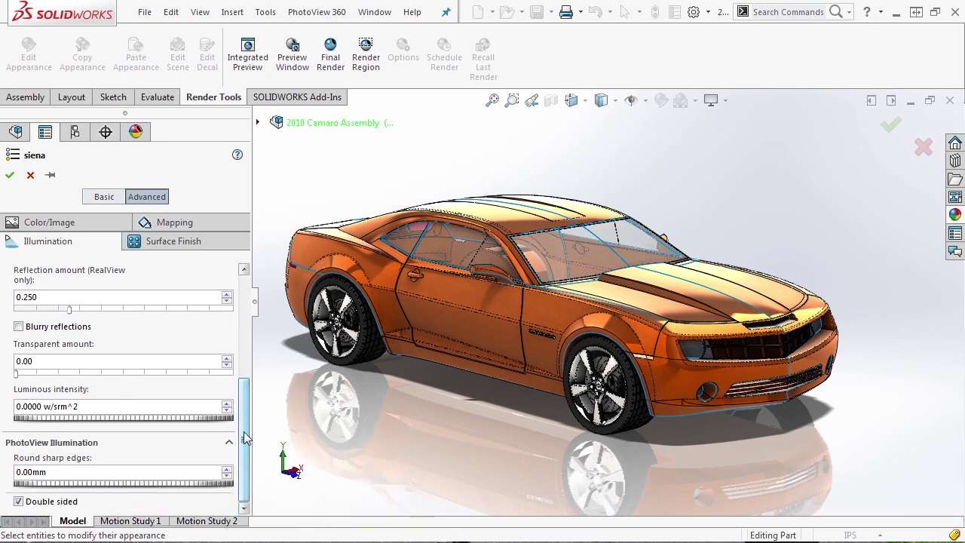
Examine the siena surface finish and mapping settings, and return to the basic appearance options
{"action": "left_click", "coordinate": [174, 245]}
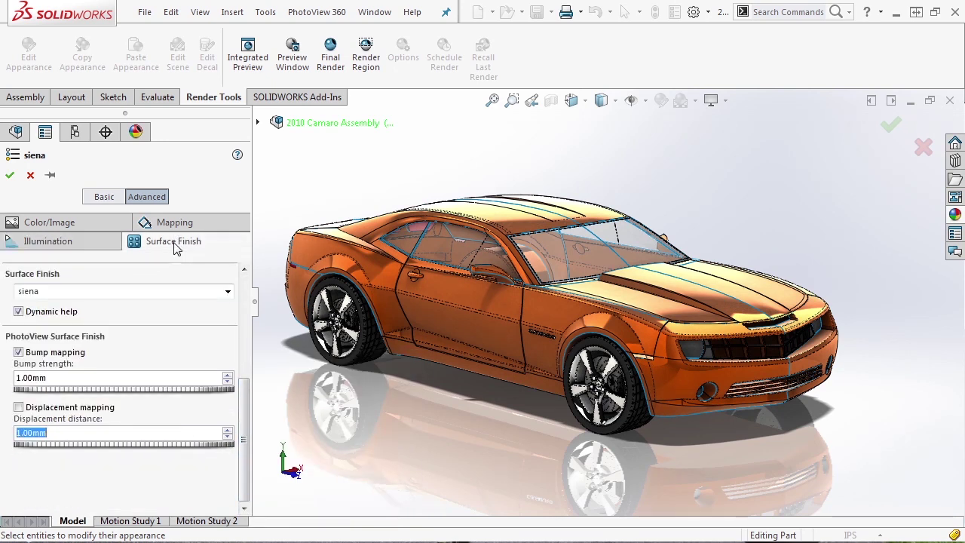
{"action": "left_click", "coordinate": [190, 224]}
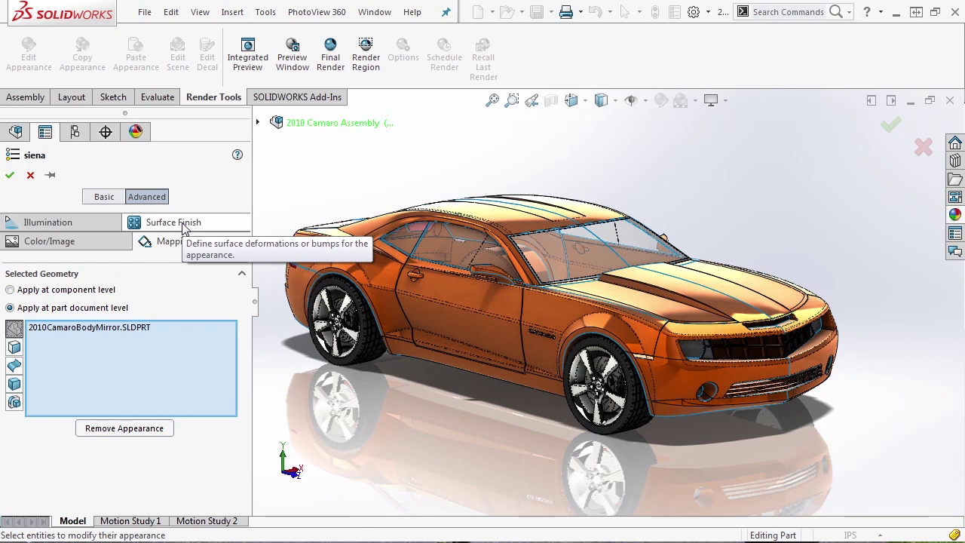
{"action": "left_click", "coordinate": [106, 198]}
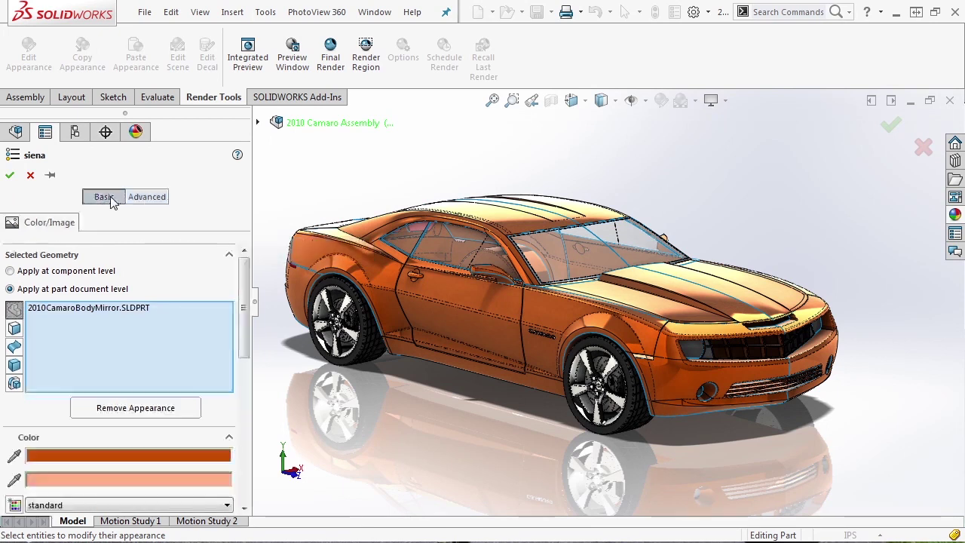
Accept the siena appearance for the body and switch to the 2010CamaroBodyMirror part to check it
{"action": "left_click", "coordinate": [10, 175]}
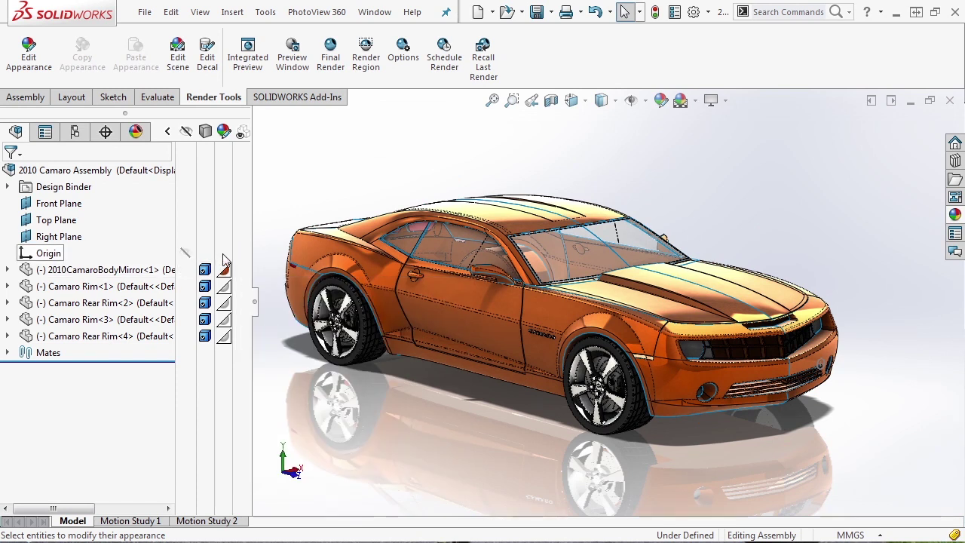
{"action": "left_click", "coordinate": [389, 21]}
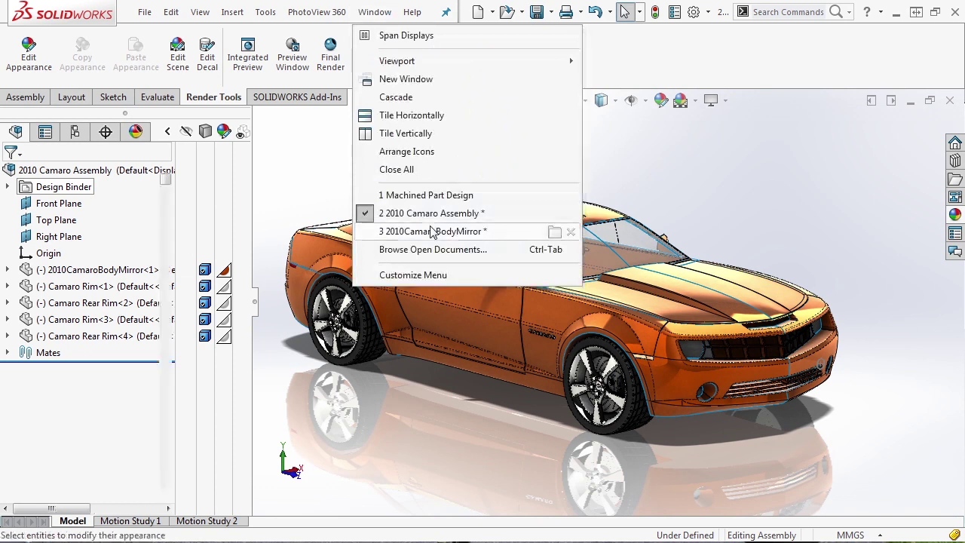
{"action": "left_click", "coordinate": [427, 231]}
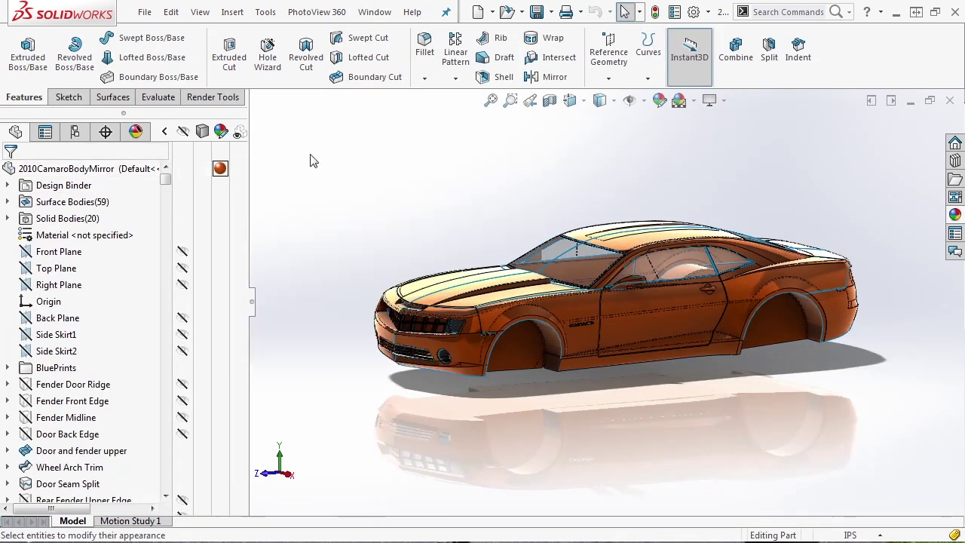
Switch back to the 2010 Camaro Assembly and check the body component's appearance and the linked display states
{"action": "left_click", "coordinate": [375, 12]}
{"action": "left_click", "coordinate": [411, 214]}
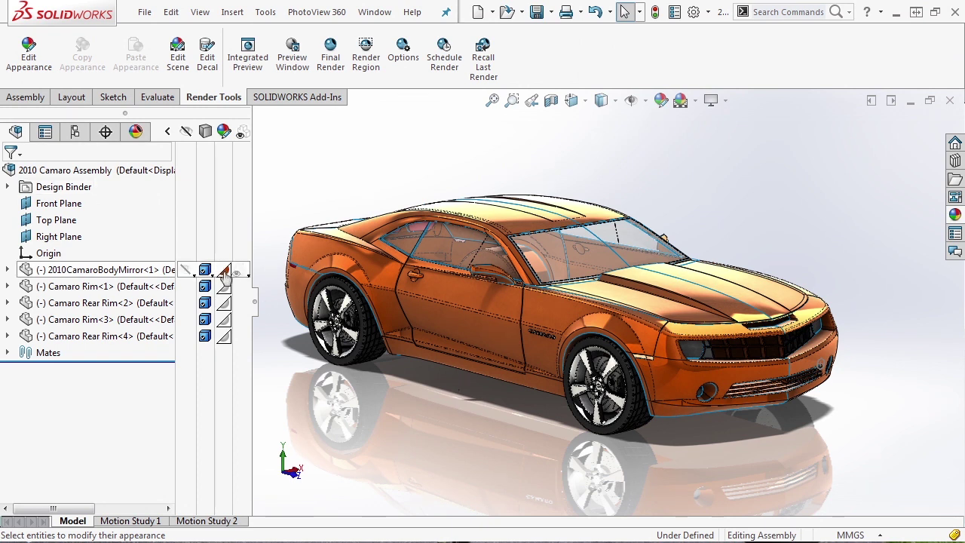
{"action": "mouse_move", "coordinate": [227, 274]}
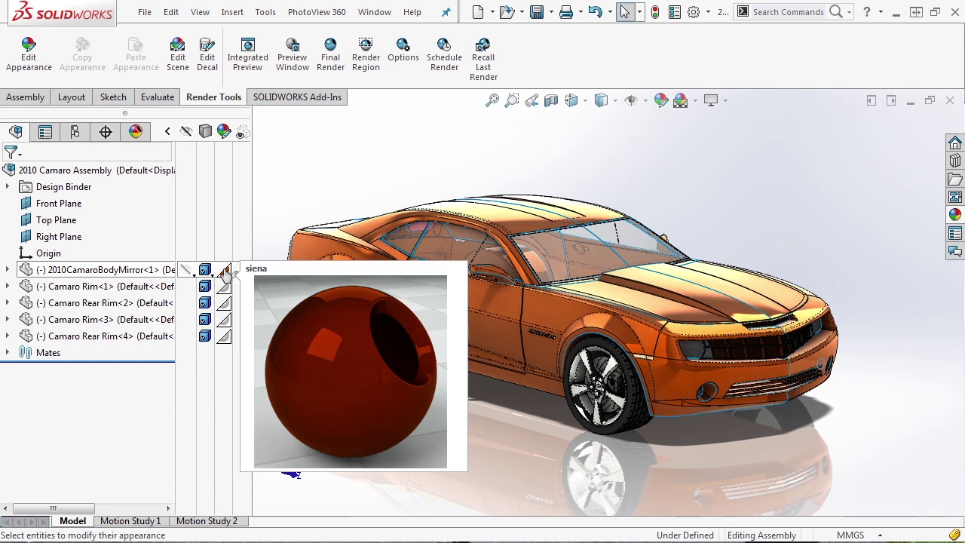
{"action": "left_click", "coordinate": [75, 132]}
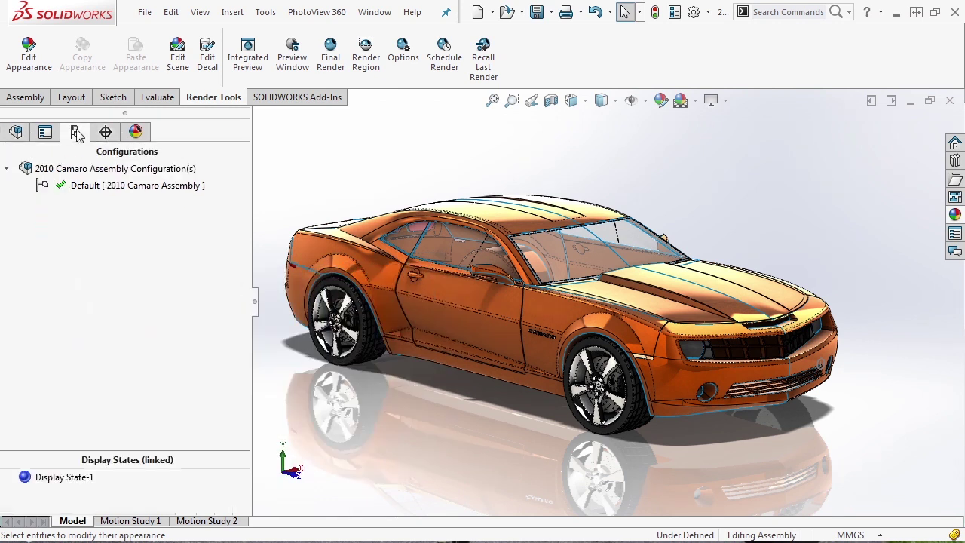
{"action": "left_click", "coordinate": [42, 486]}
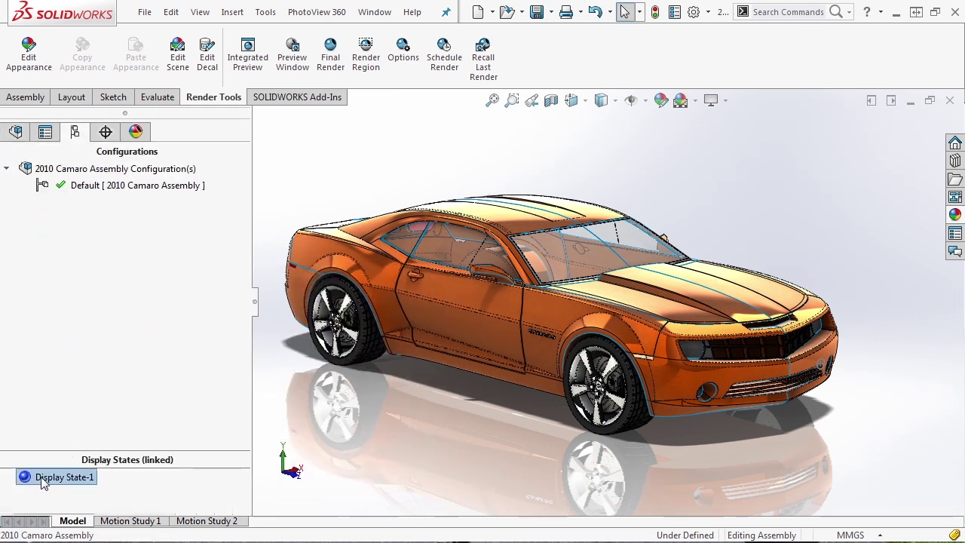
{"action": "left_click", "coordinate": [16, 132]}
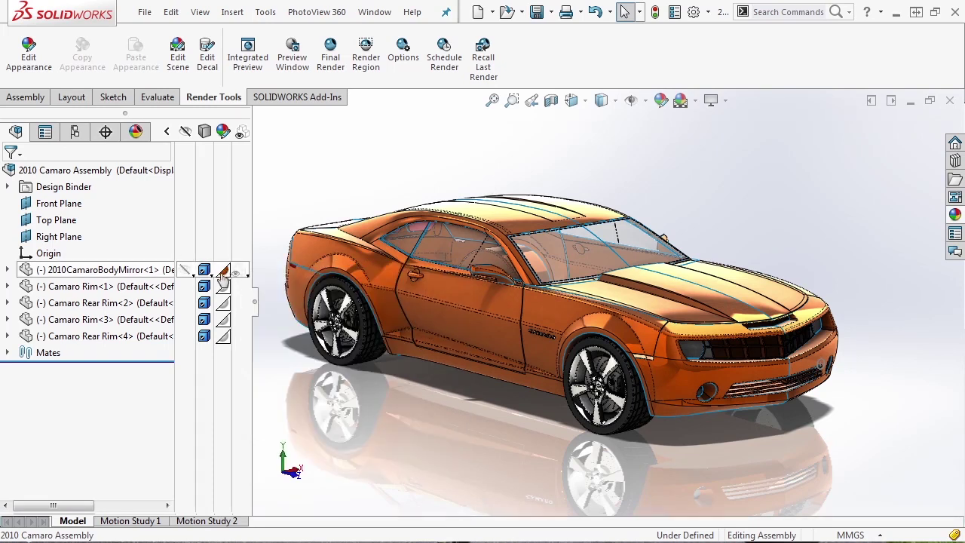
{"action": "middle_click_drag", "start_coordinate": [675, 198], "coordinate": [784, 261]}
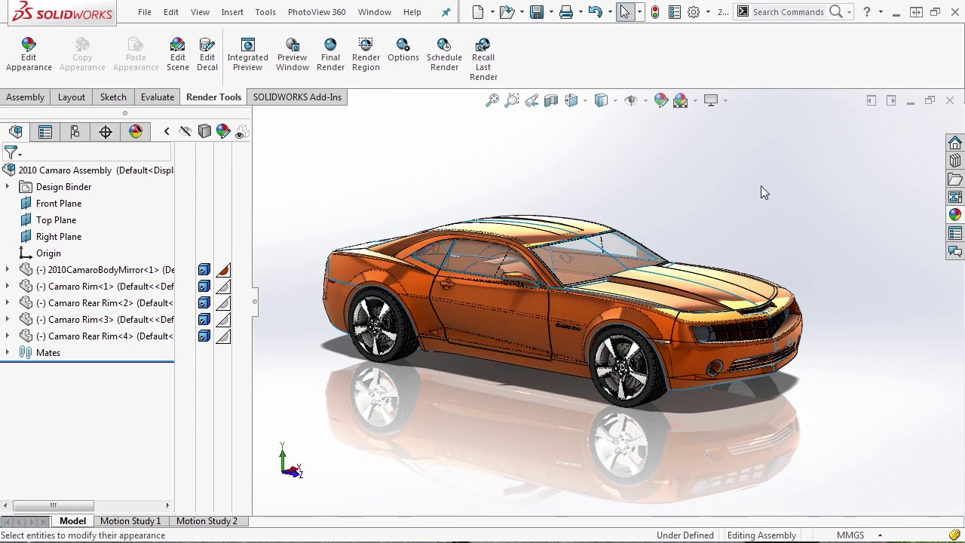
Switch to the Machined Part Design part and assign Brass as its material
{"action": "left_click", "coordinate": [375, 12]}
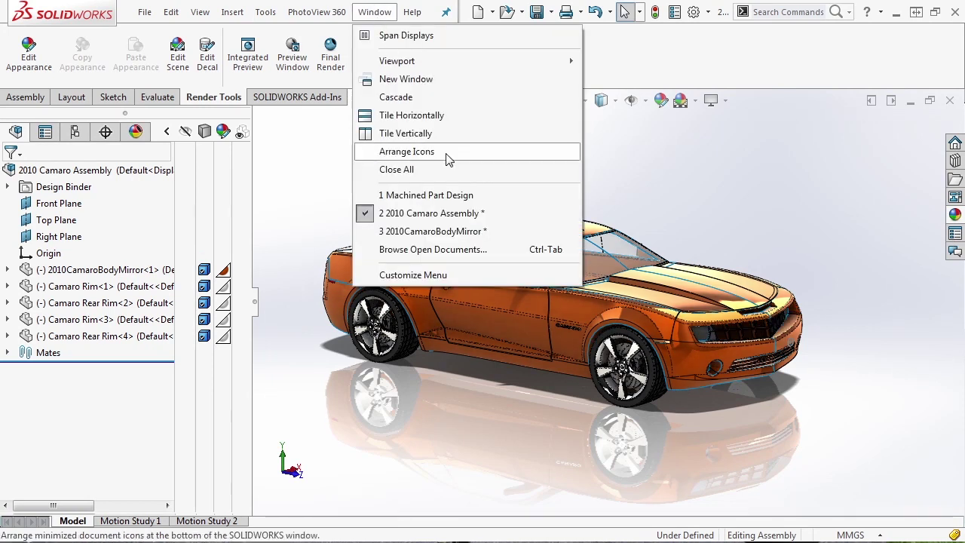
{"action": "left_click", "coordinate": [433, 196]}
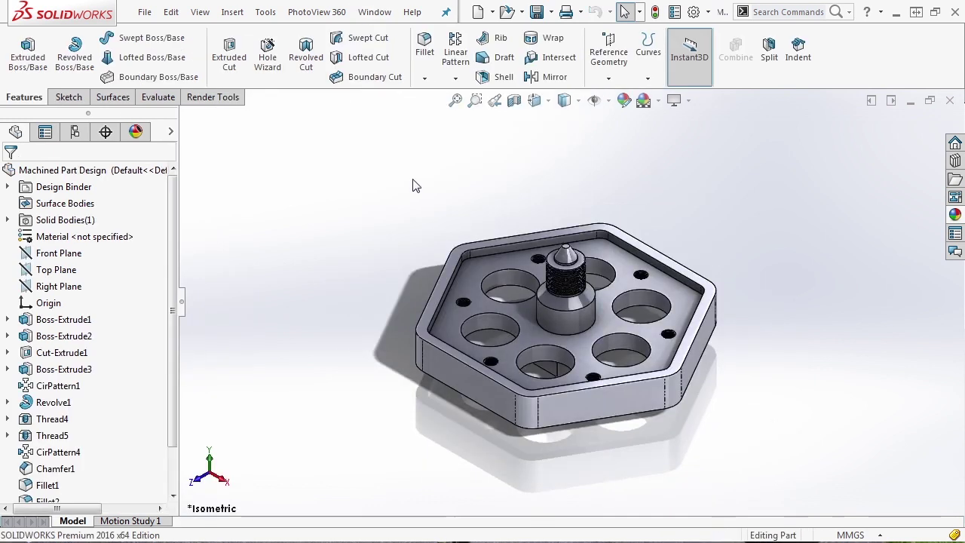
{"action": "left_click", "coordinate": [28, 240]}
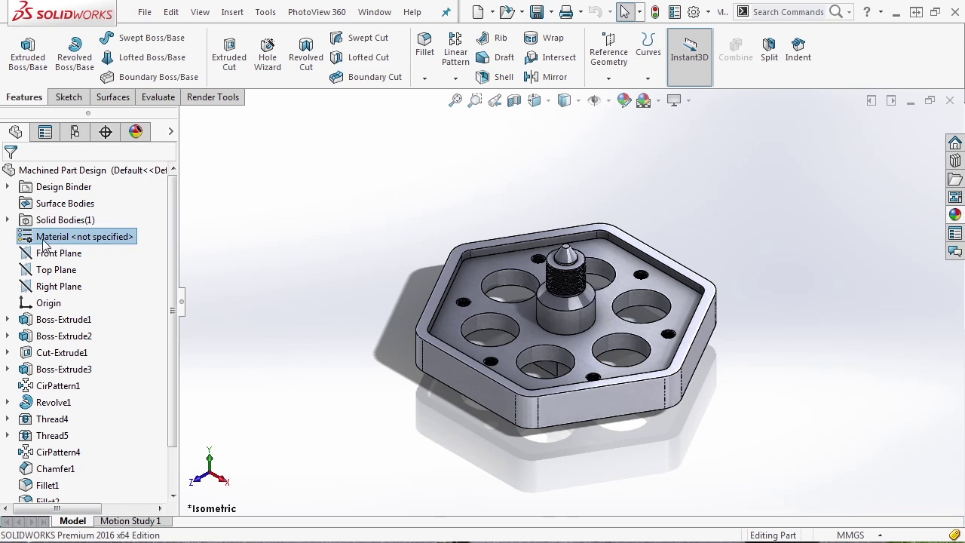
{"action": "right_click", "coordinate": [44, 239]}
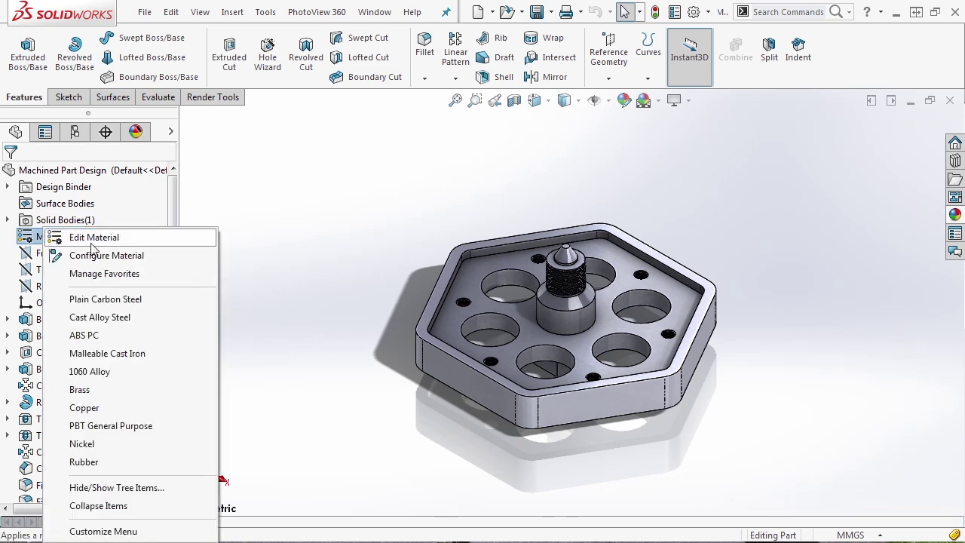
{"action": "left_click", "coordinate": [83, 390]}
Turn off RealView graphics for the brass machined part
{"action": "middle_click_drag", "start_coordinate": [441, 435], "coordinate": [528, 407]}
{"action": "left_click", "coordinate": [689, 101]}
{"action": "left_click", "coordinate": [705, 121]}
{"action": "mouse_move", "coordinate": [642, 248]}
{"action": "middle_mouse_down"}
{"action": "mouse_move", "coordinate": [601, 287]}
{"action": "mouse_move", "coordinate": [595, 344]}
{"action": "mouse_move", "coordinate": [573, 204]}
{"action": "mouse_move", "coordinate": [630, 241]}
{"action": "middle_mouse_up"}
Evaluate the brass part's mass properties and check its mass
{"action": "left_click", "coordinate": [34, 241]}
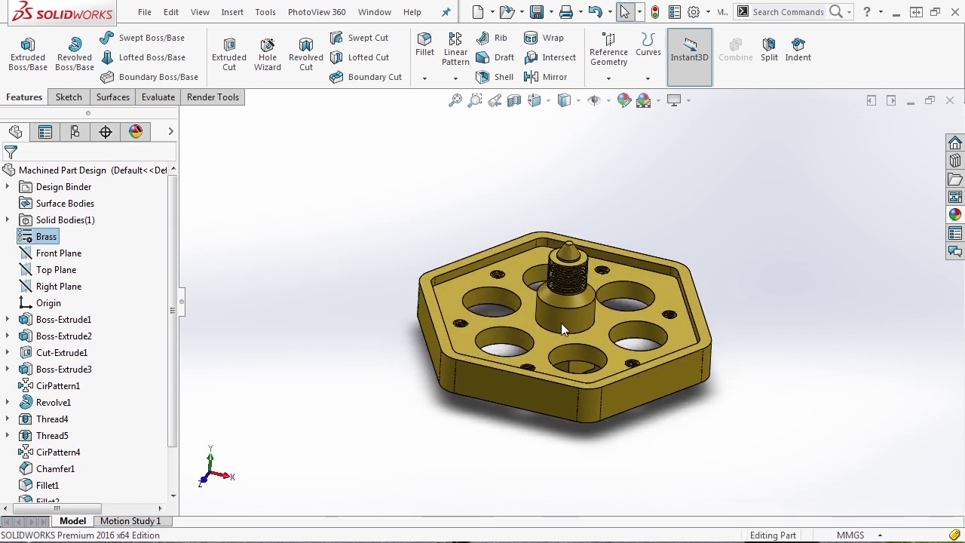
{"action": "left_click", "coordinate": [265, 11]}
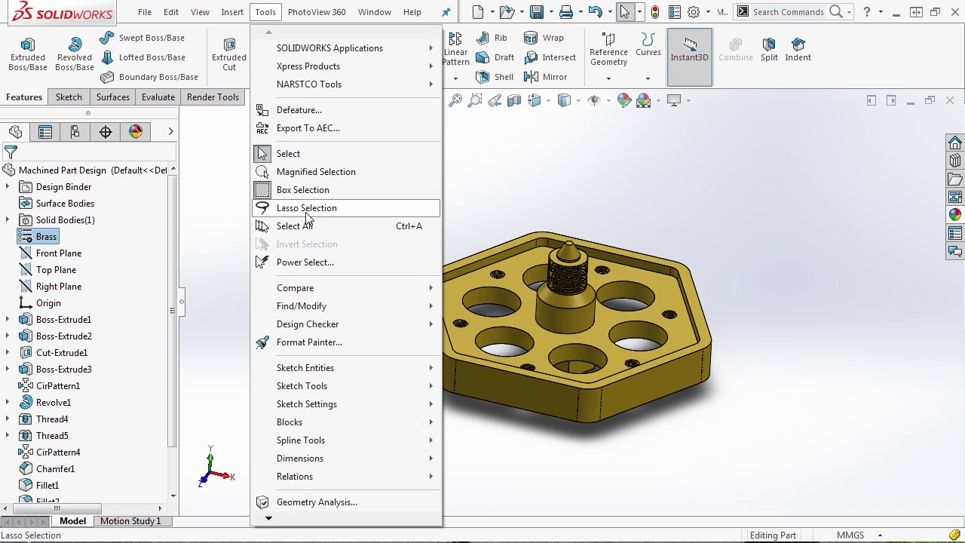
{"action": "mouse_move", "coordinate": [291, 525]}
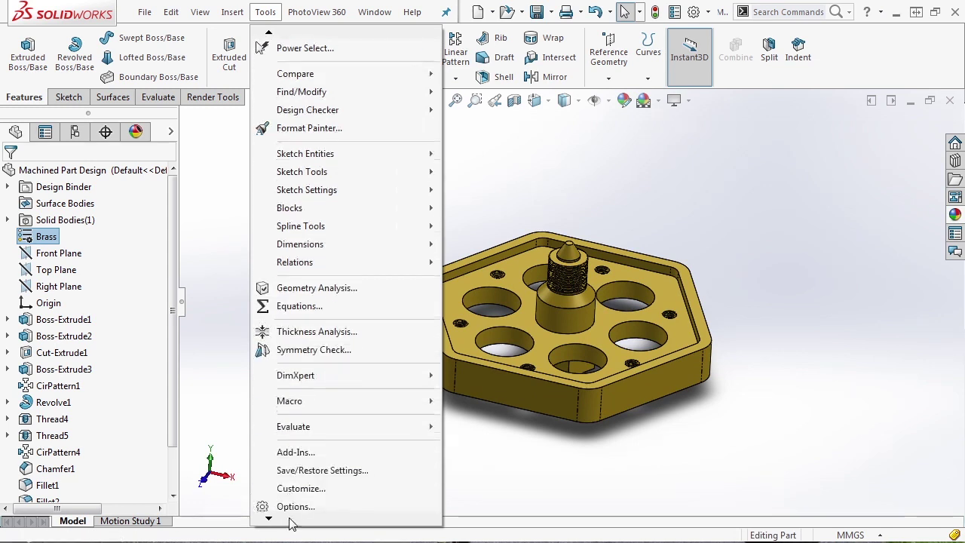
{"action": "mouse_move", "coordinate": [312, 389]}
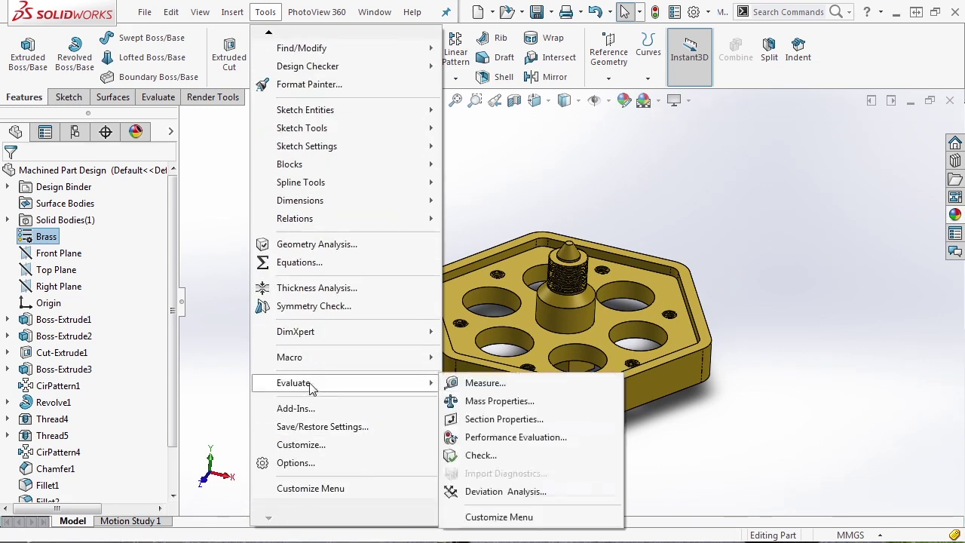
{"action": "left_click", "coordinate": [478, 400]}
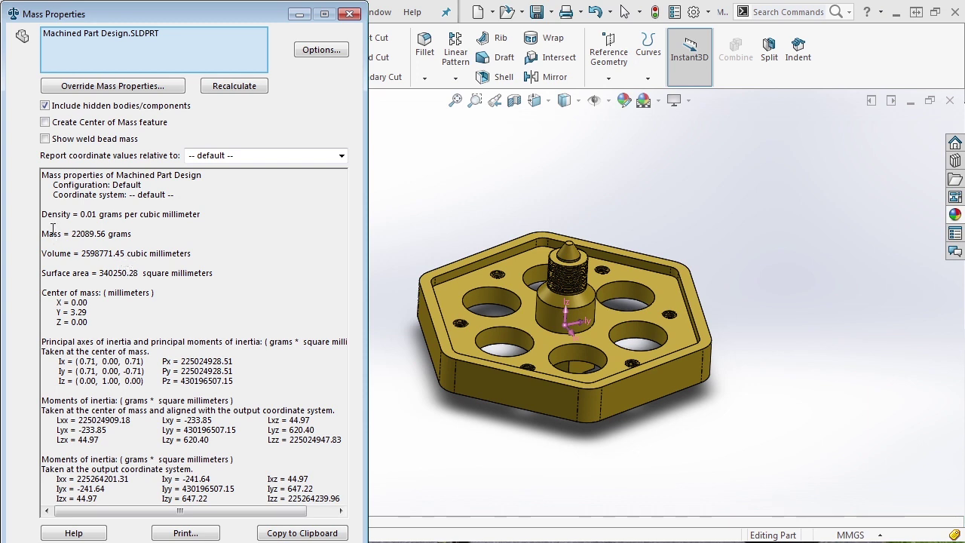
{"action": "left_click_drag", "start_coordinate": [48, 234], "coordinate": [130, 235]}
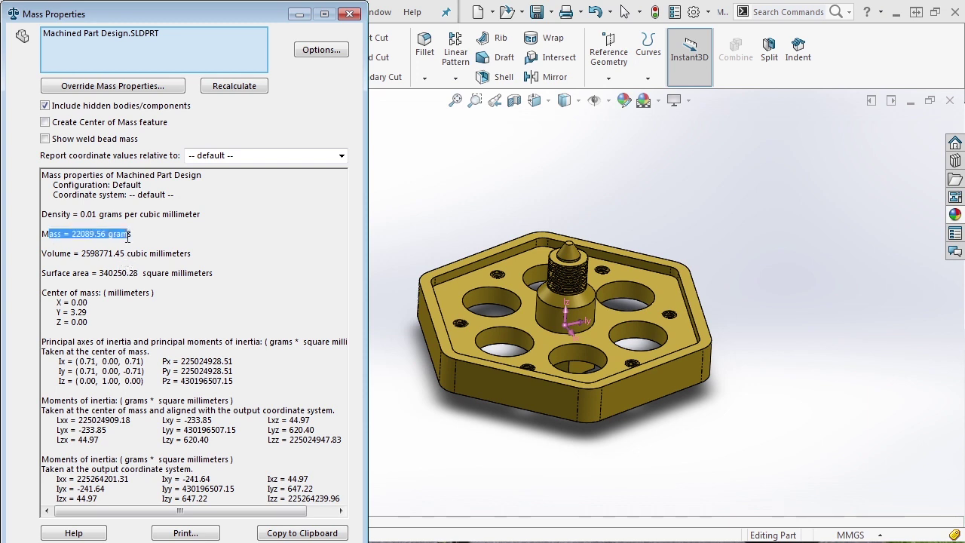
{"action": "left_click", "coordinate": [350, 13]}
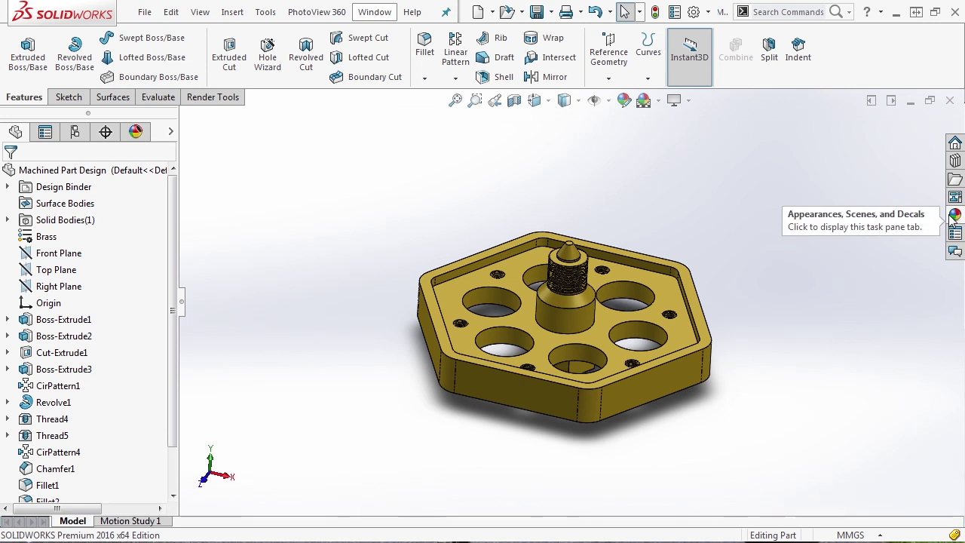
Apply the siena car paint appearance only to the inner floor face of the hexagonal pocket
{"action": "left_click", "coordinate": [953, 216]}
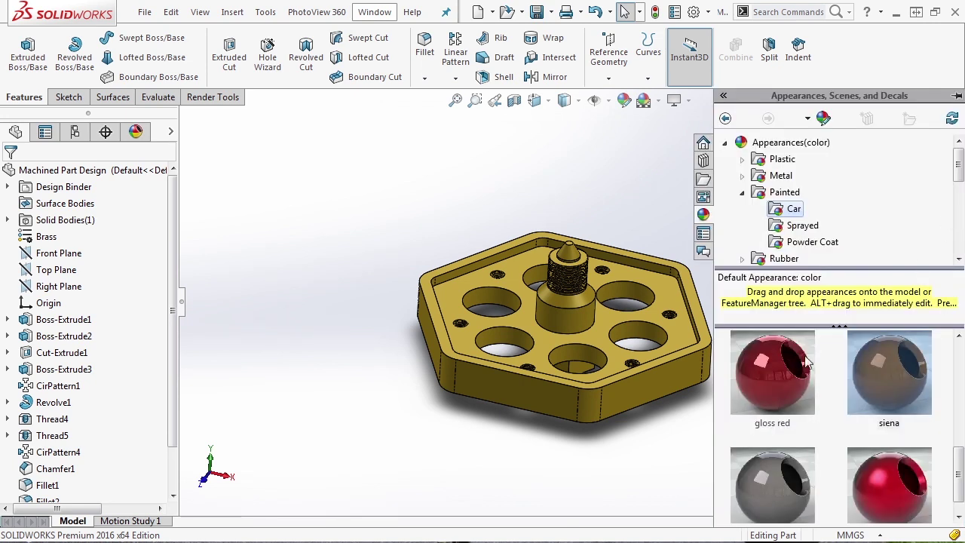
{"action": "left_click_drag", "start_coordinate": [872, 369], "coordinate": [669, 300]}
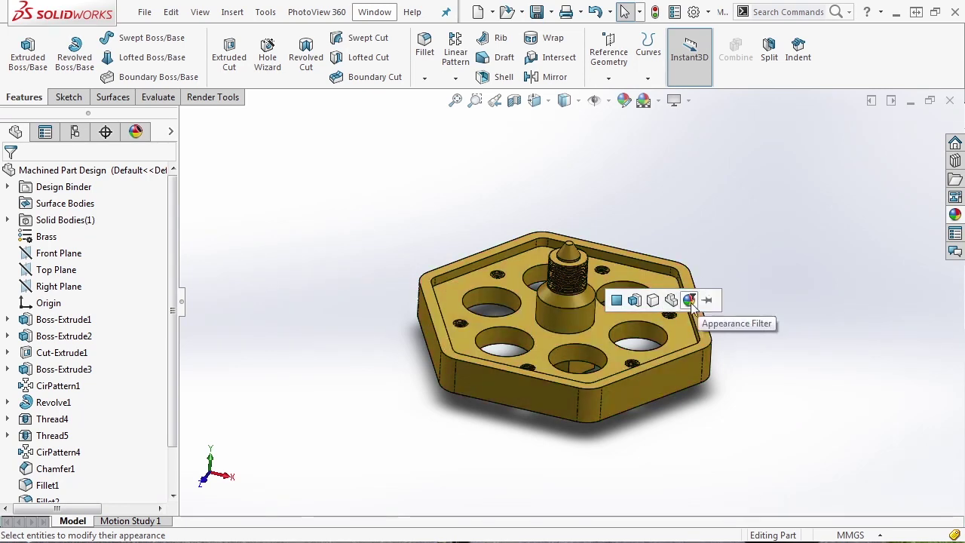
{"action": "left_click", "coordinate": [615, 300]}
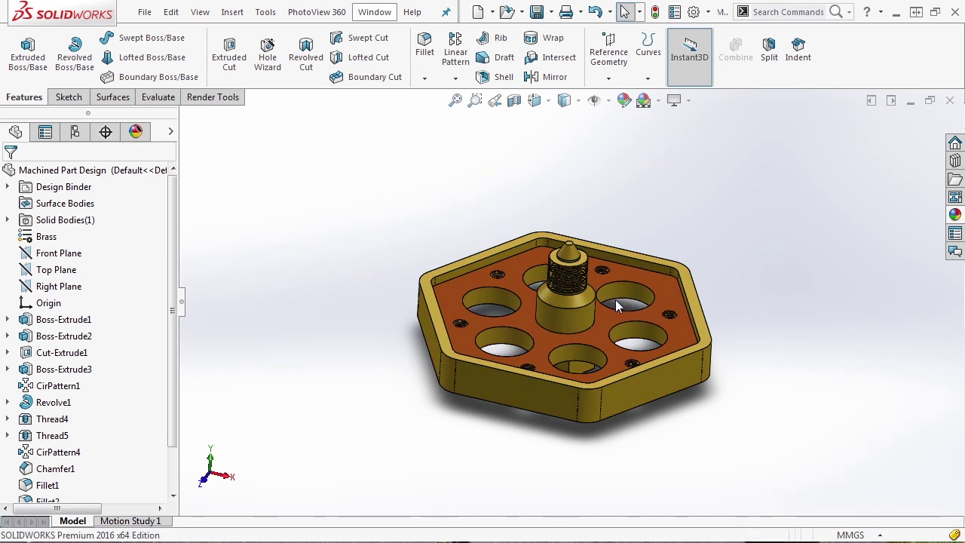
Review the appearances assigned to the pocket floor face, its feature, body and part, and the options for removing them
{"action": "left_click", "coordinate": [666, 298]}
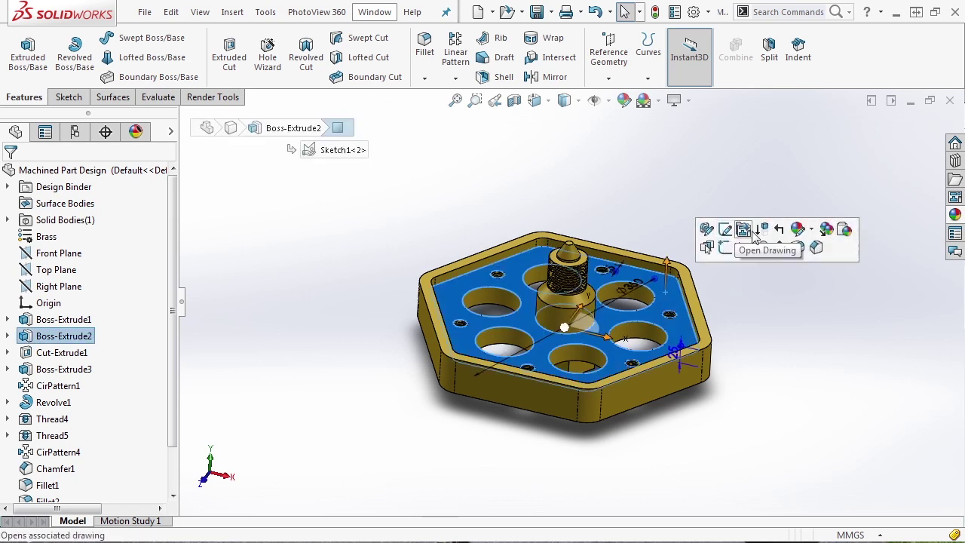
{"action": "left_click", "coordinate": [814, 230]}
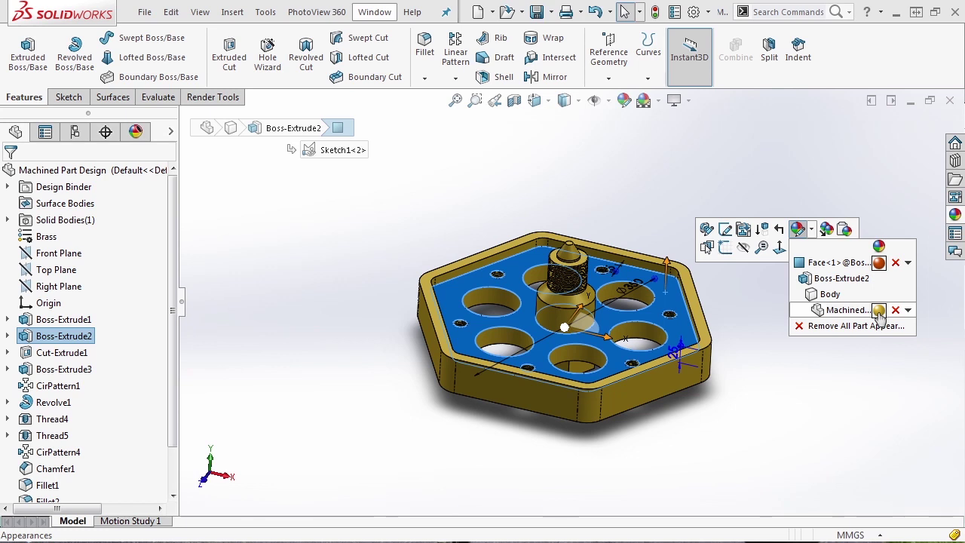
{"action": "left_click", "coordinate": [910, 262]}
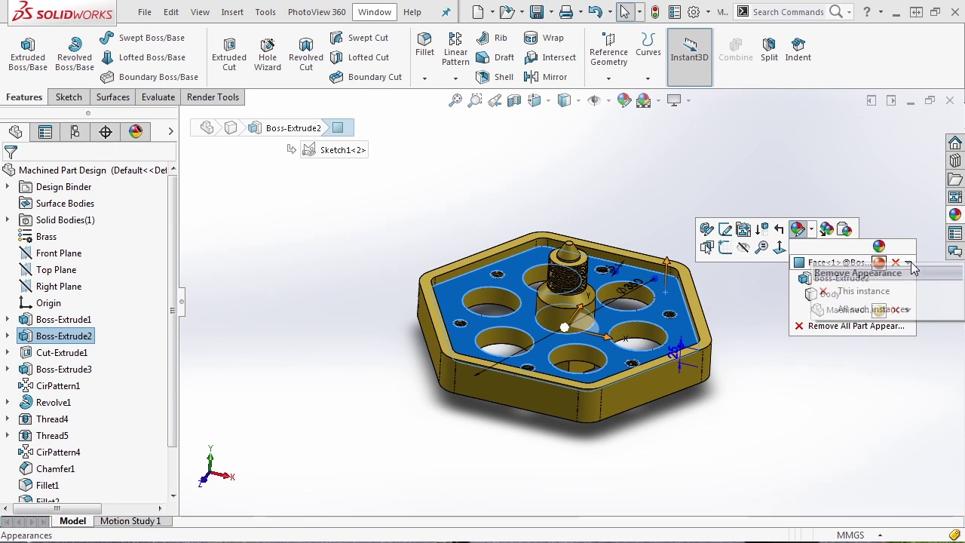
{"action": "left_click", "coordinate": [882, 310]}
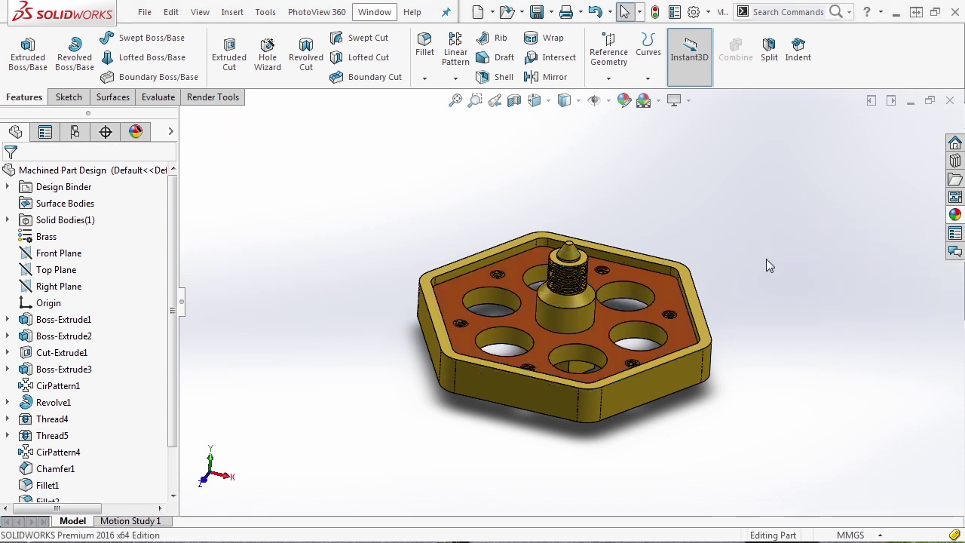
Copy the pocket floor's siena appearance and paste it onto an outer side face and the adjoining corner fillet face
{"action": "left_click", "coordinate": [671, 286]}
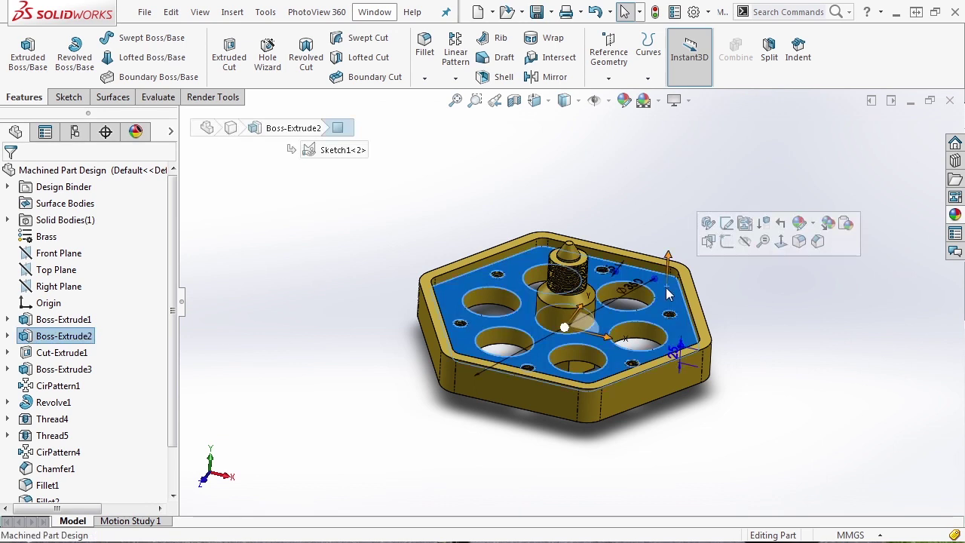
{"action": "left_click", "coordinate": [828, 225]}
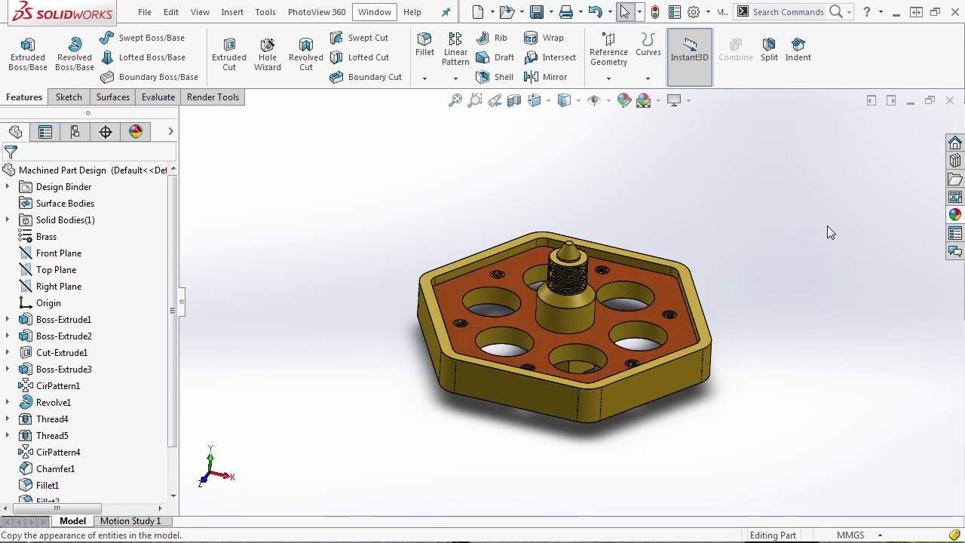
{"action": "left_click", "coordinate": [646, 385]}
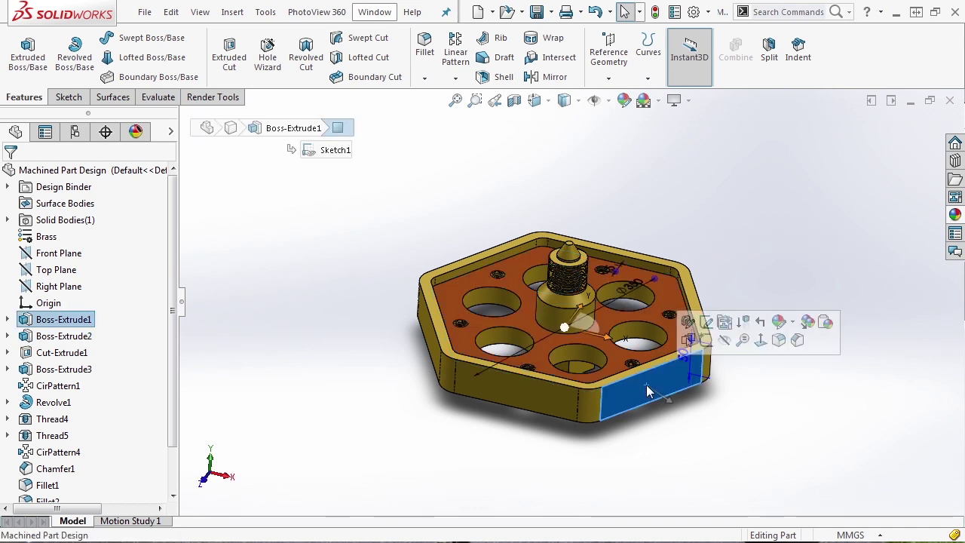
{"action": "left_click", "coordinate": [819, 322]}
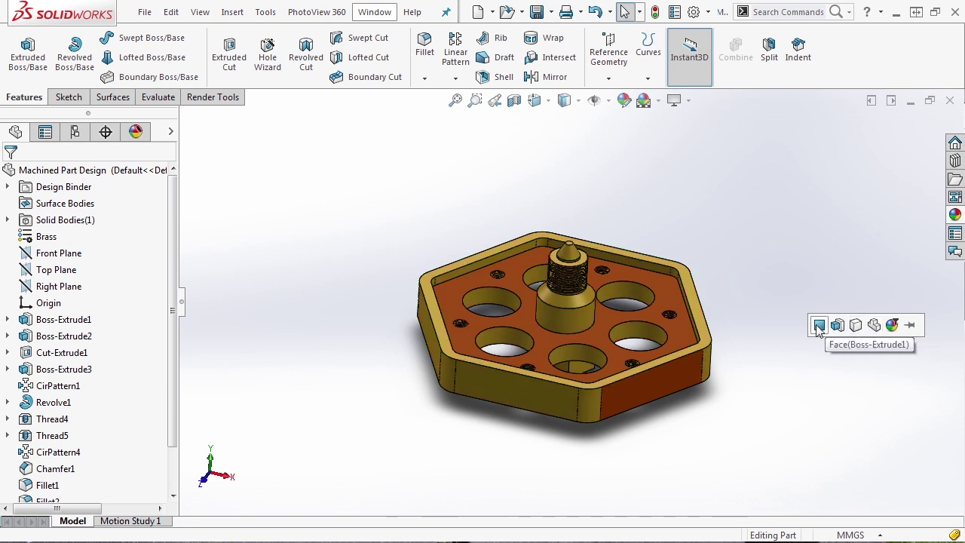
{"action": "left_click", "coordinate": [580, 391]}
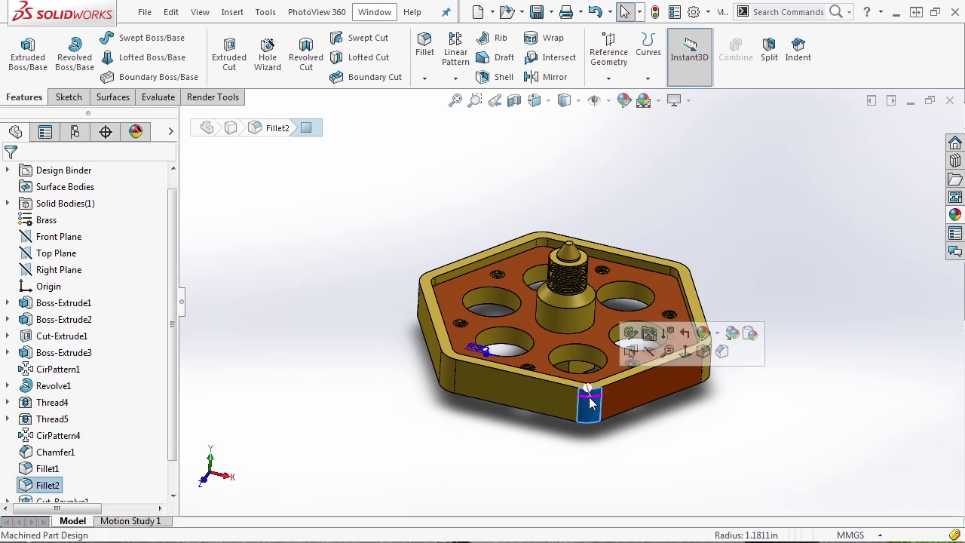
{"action": "left_click", "coordinate": [750, 338]}
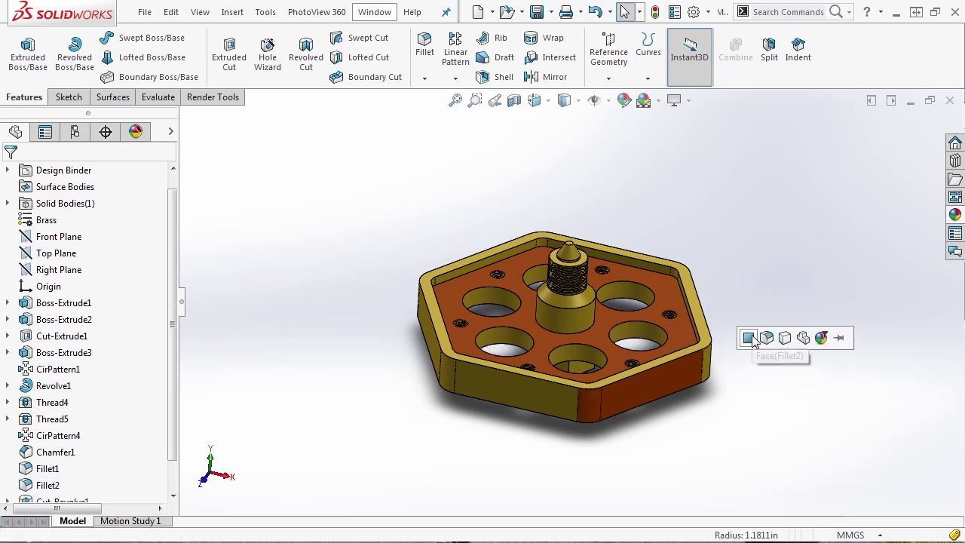
Keep the Appearance Target palette pinned open and paste the copied siena appearance onto the adjacent outer side face and next corner fillet
{"action": "left_click", "coordinate": [838, 338]}
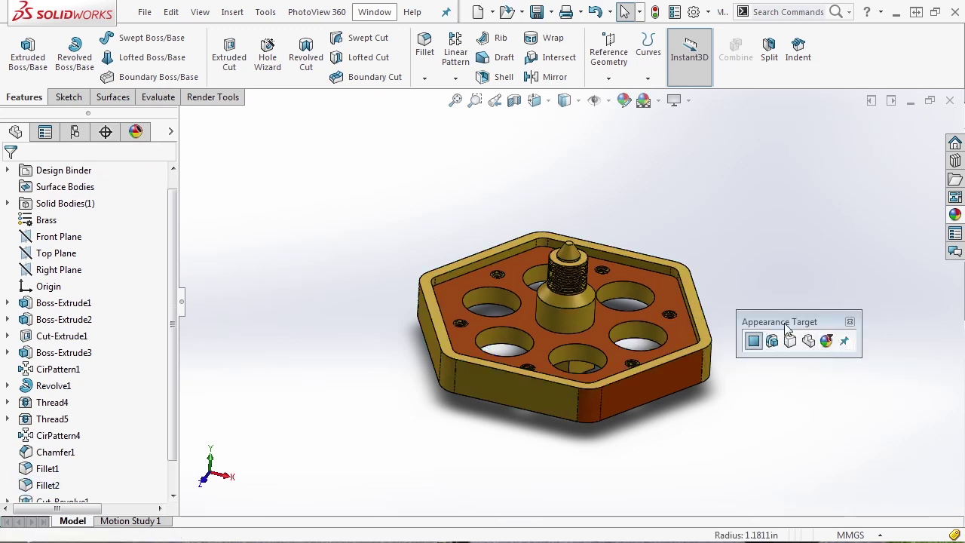
{"action": "left_click_drag", "start_coordinate": [792, 322], "coordinate": [834, 178]}
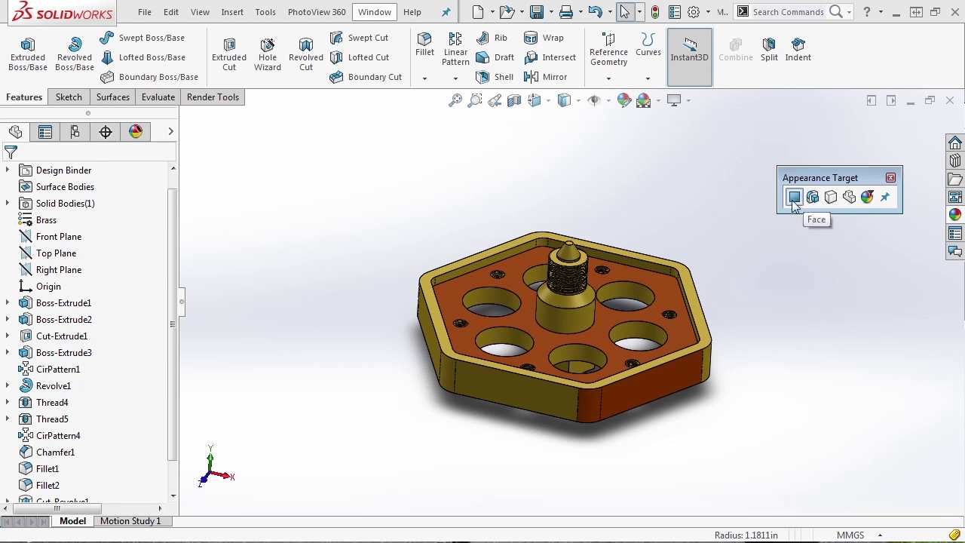
{"action": "left_click", "coordinate": [557, 392]}
{"action": "left_click", "coordinate": [737, 330]}
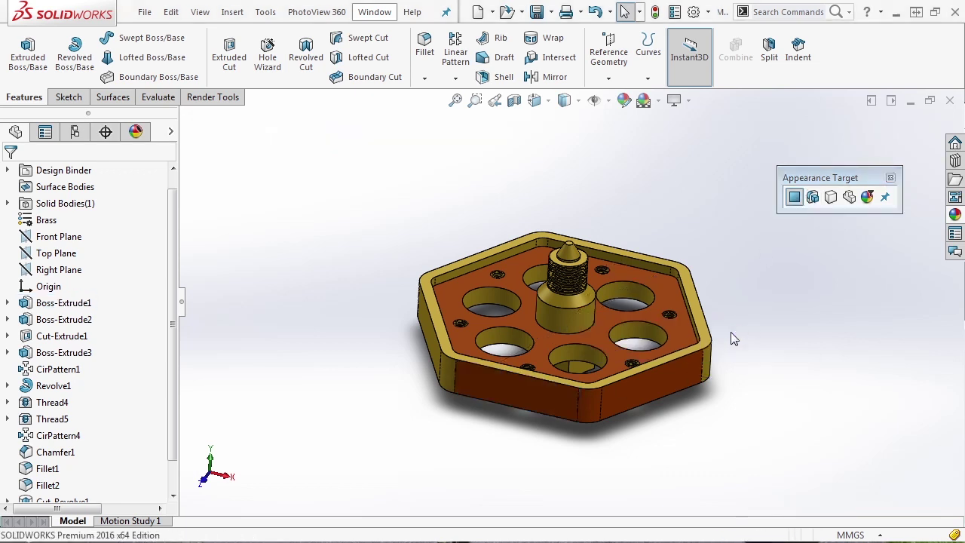
{"action": "left_click", "coordinate": [445, 377]}
{"action": "left_click", "coordinate": [595, 315]}
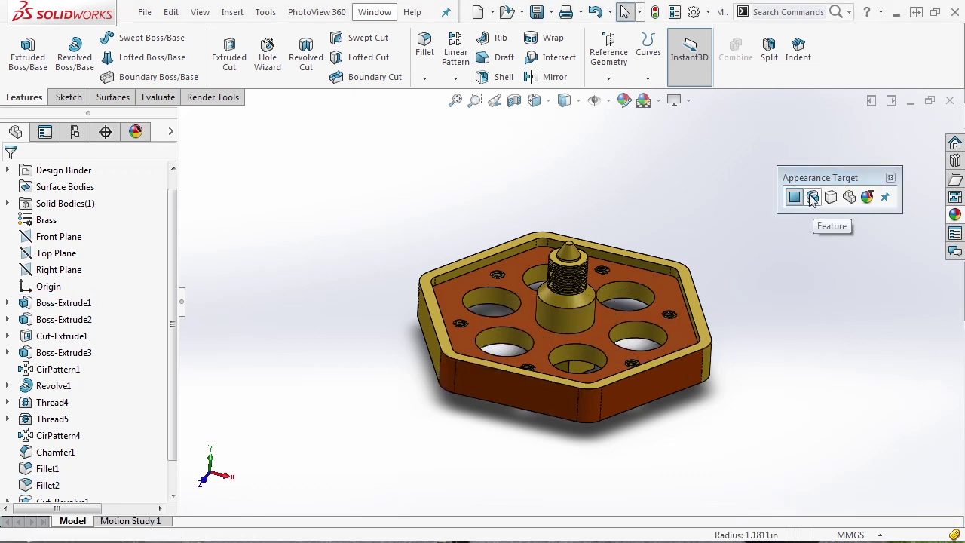
Paste the copied appearance at feature level onto the pocket floor's feature and the outer corner fillet feature
{"action": "left_click", "coordinate": [512, 264]}
{"action": "left_click", "coordinate": [690, 199]}
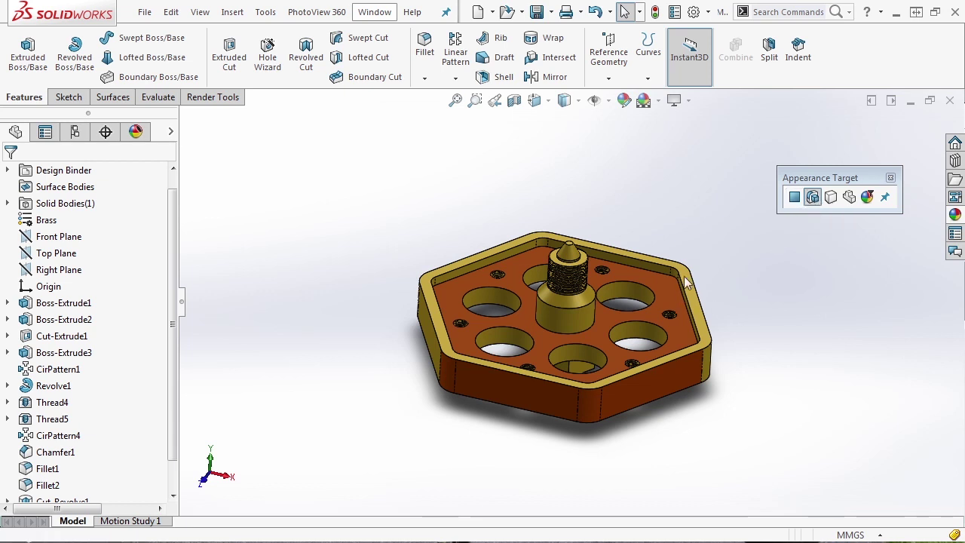
{"action": "left_click", "coordinate": [708, 362]}
{"action": "left_click", "coordinate": [866, 299]}
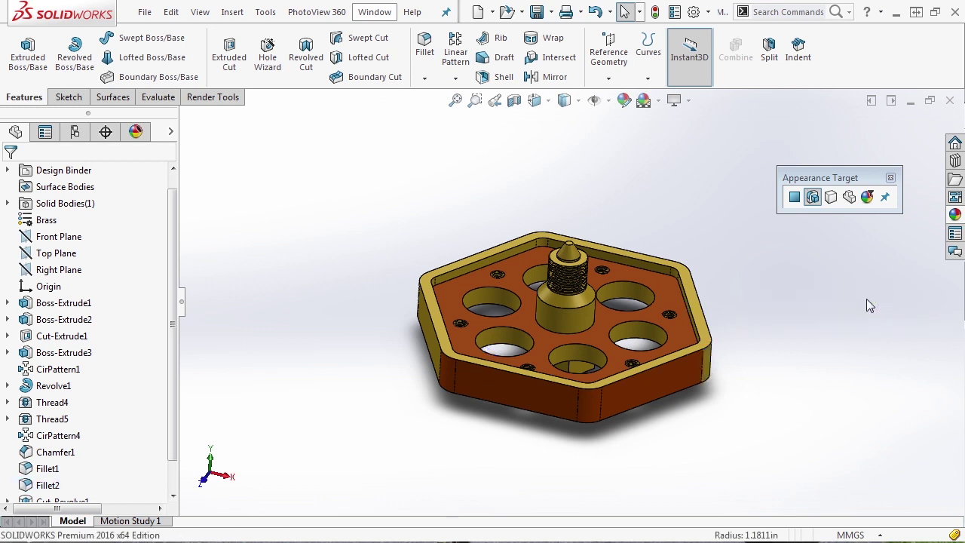
{"action": "left_click", "coordinate": [598, 408]}
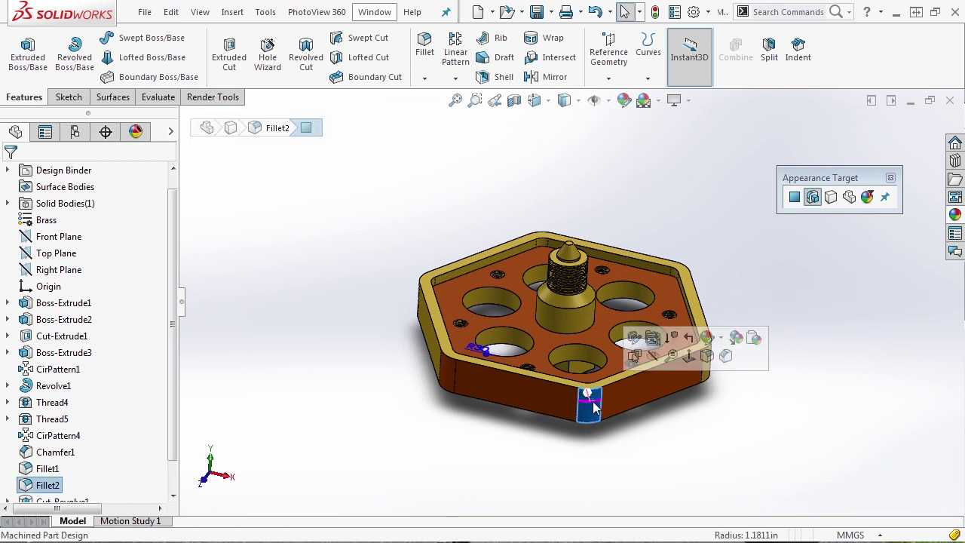
{"action": "left_click", "coordinate": [754, 340]}
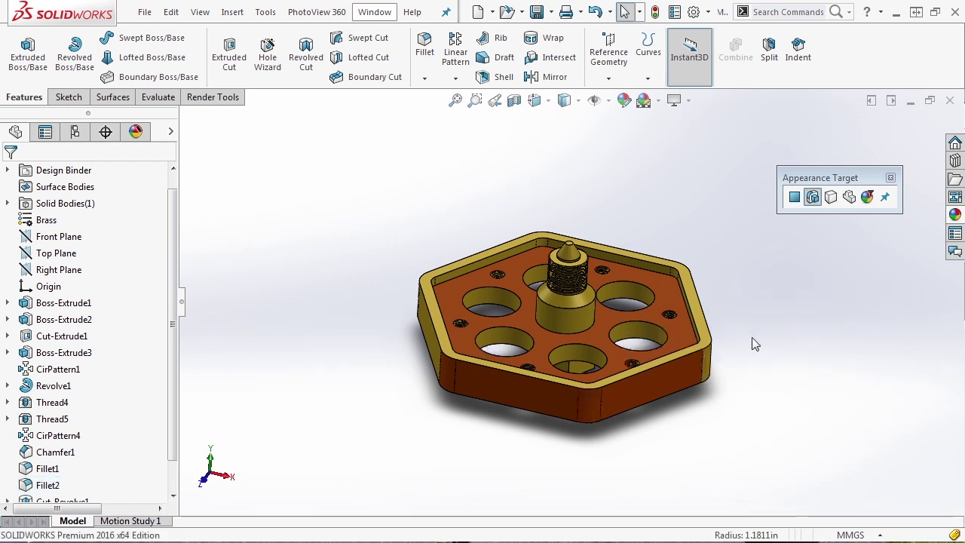
{"action": "middle_click_drag", "start_coordinate": [592, 411], "coordinate": [684, 425]}
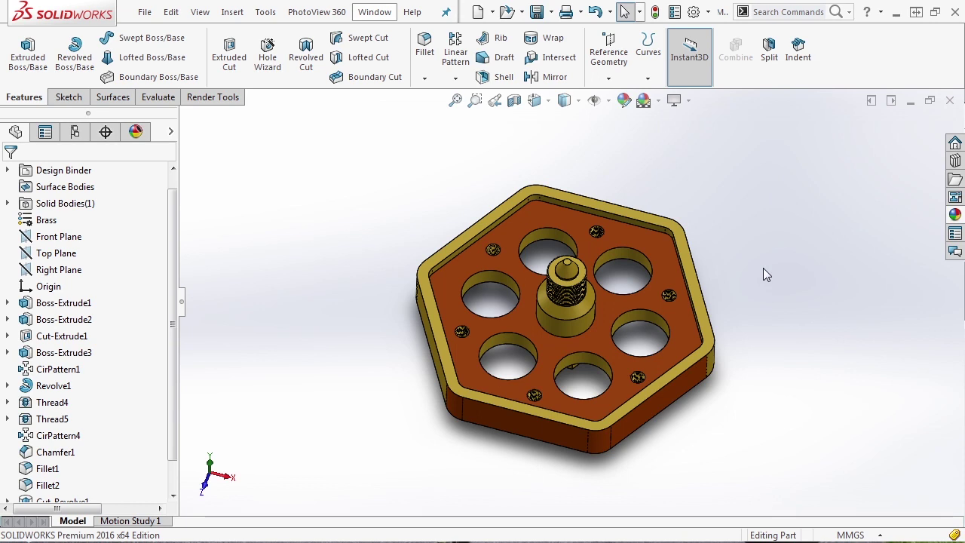
Review the appearances used in the part and those assigned to its features and solid body in the display pane
{"action": "left_click", "coordinate": [137, 133]}
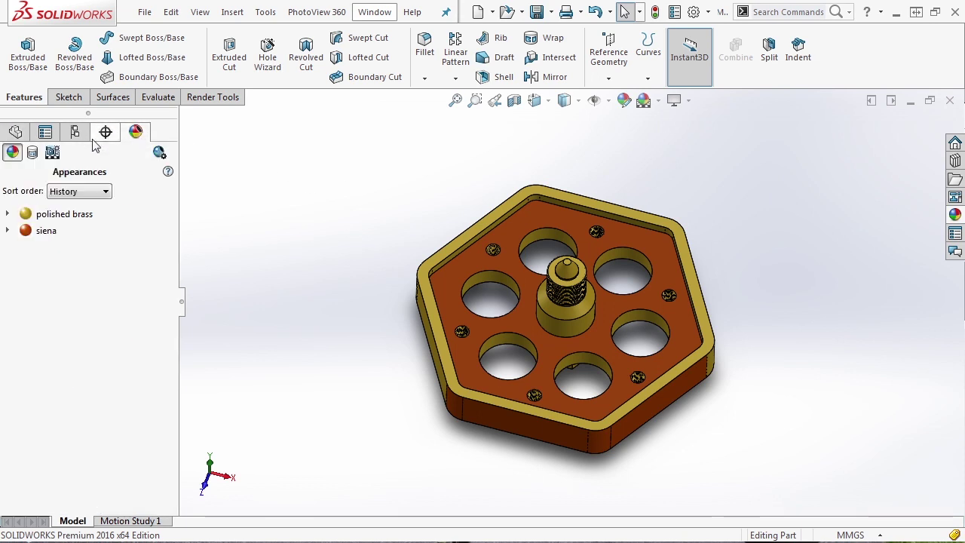
{"action": "left_click", "coordinate": [16, 133]}
{"action": "left_click", "coordinate": [170, 132]}
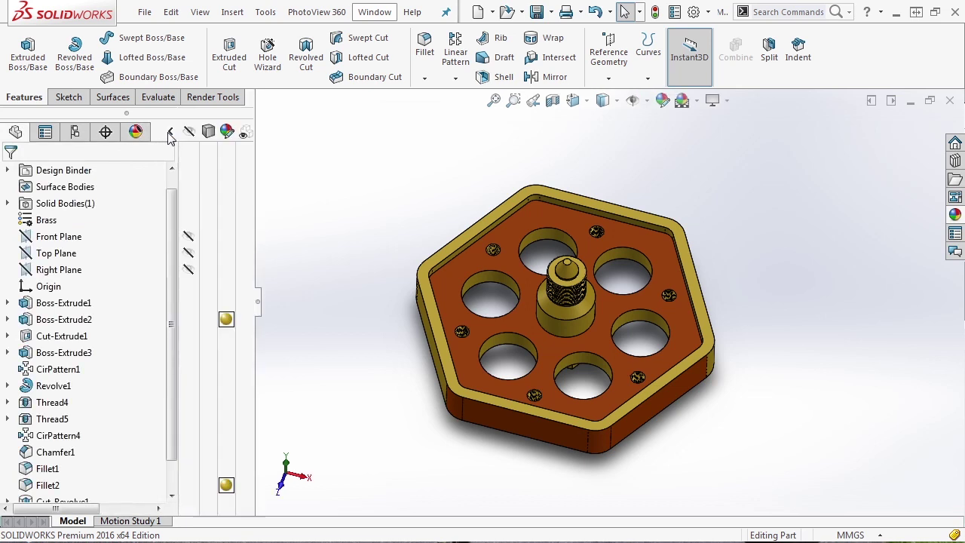
{"action": "mouse_move", "coordinate": [226, 321]}
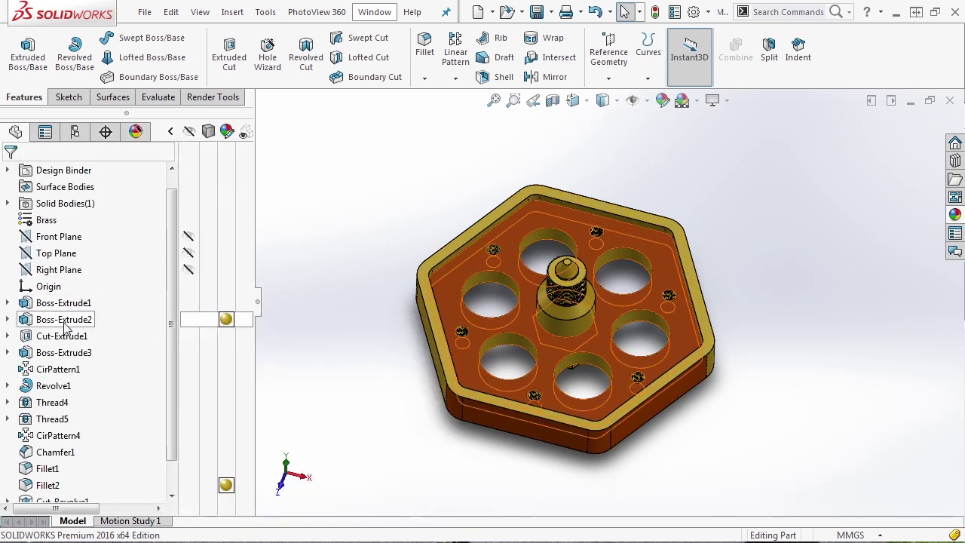
{"action": "left_click", "coordinate": [8, 204]}
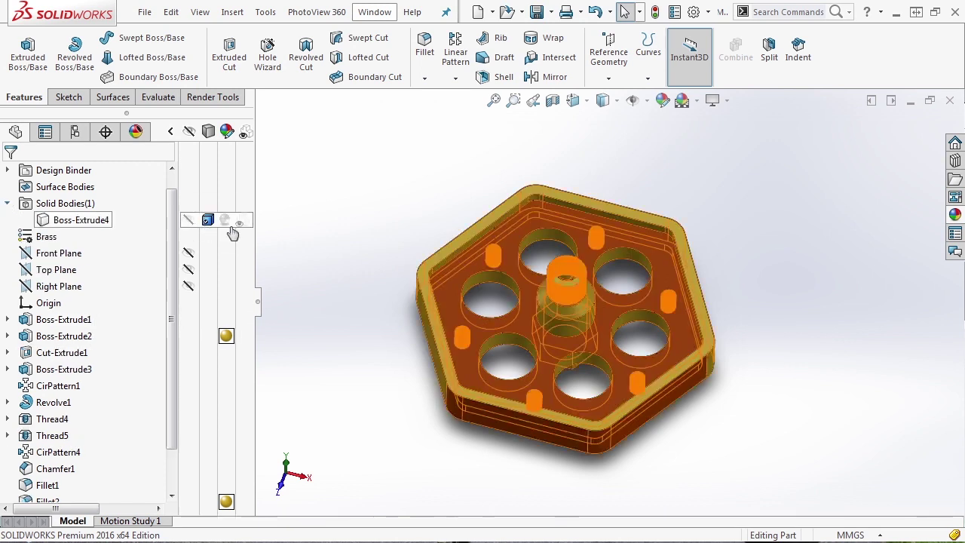
Remove the part-level brass appearance from Machined Part Design and check which appearances are still in use
{"action": "scroll", "coordinate": [211, 217], "scroll_direction": "up", "scroll_amount": 1}
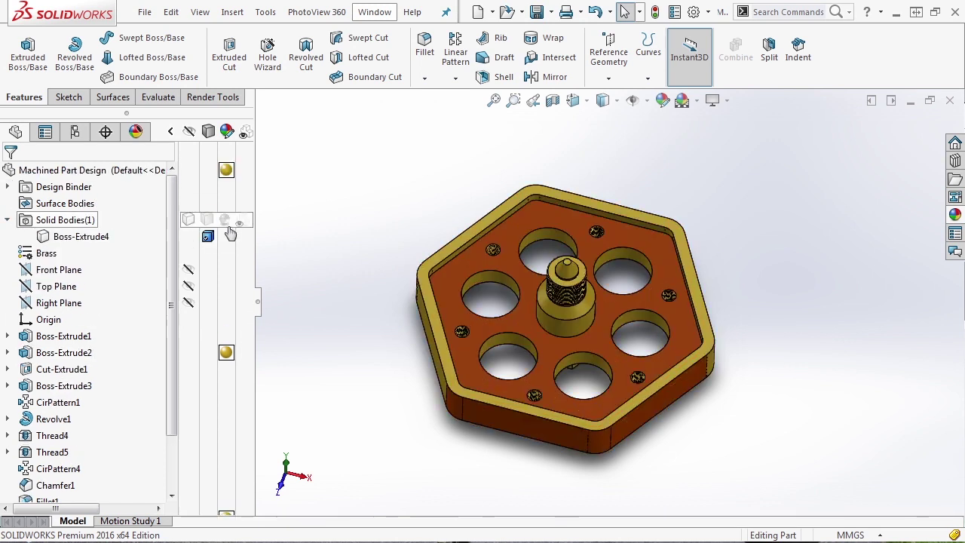
{"action": "right_click", "coordinate": [227, 171]}
{"action": "left_click", "coordinate": [272, 237]}
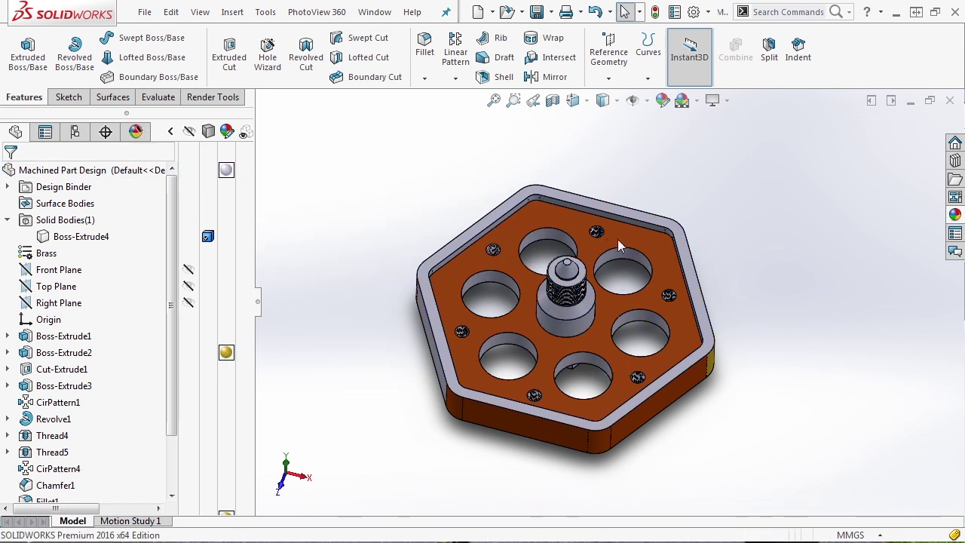
{"action": "middle_click_drag", "start_coordinate": [702, 354], "coordinate": [743, 324]}
{"action": "left_click", "coordinate": [227, 132]}
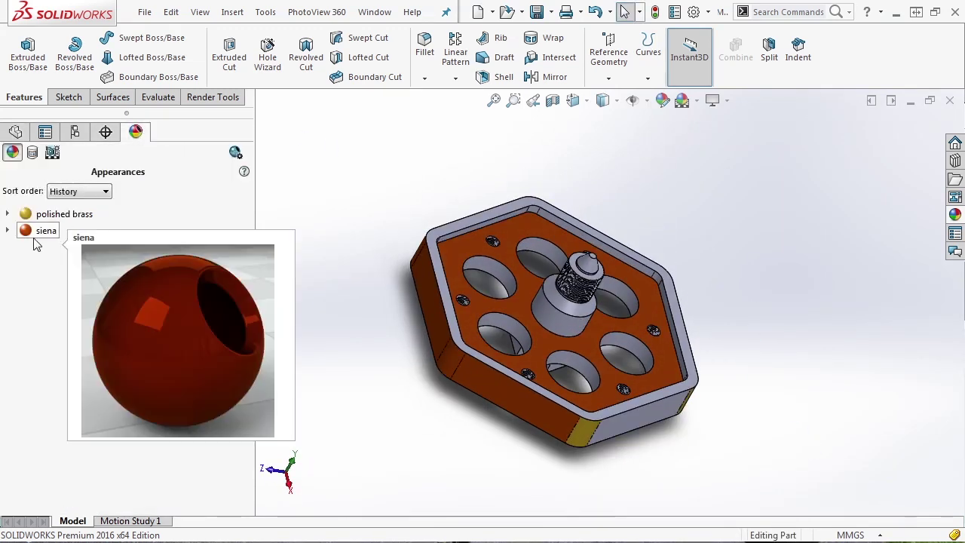
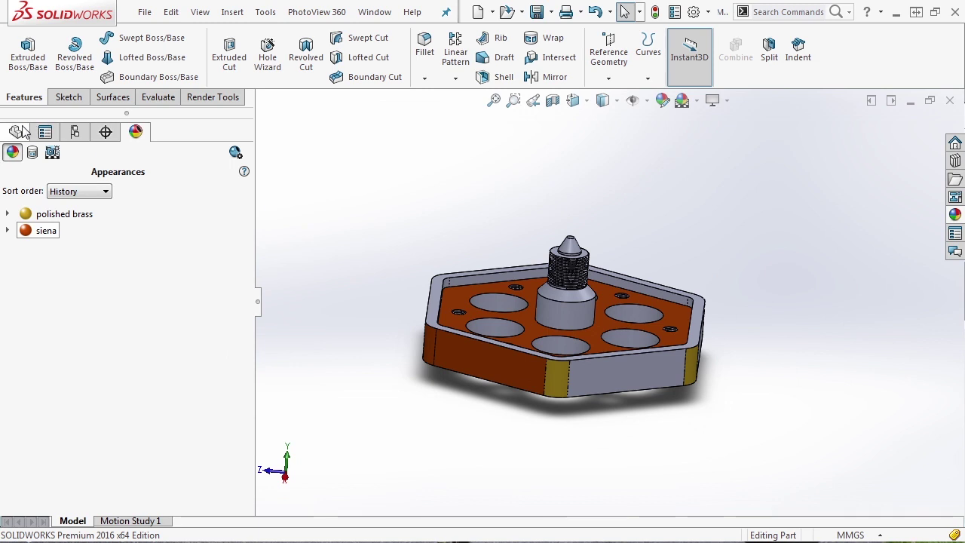
Apply the translucent plastic appearance from the Clear Plastic category to the whole part
{"action": "left_click", "coordinate": [235, 177]}
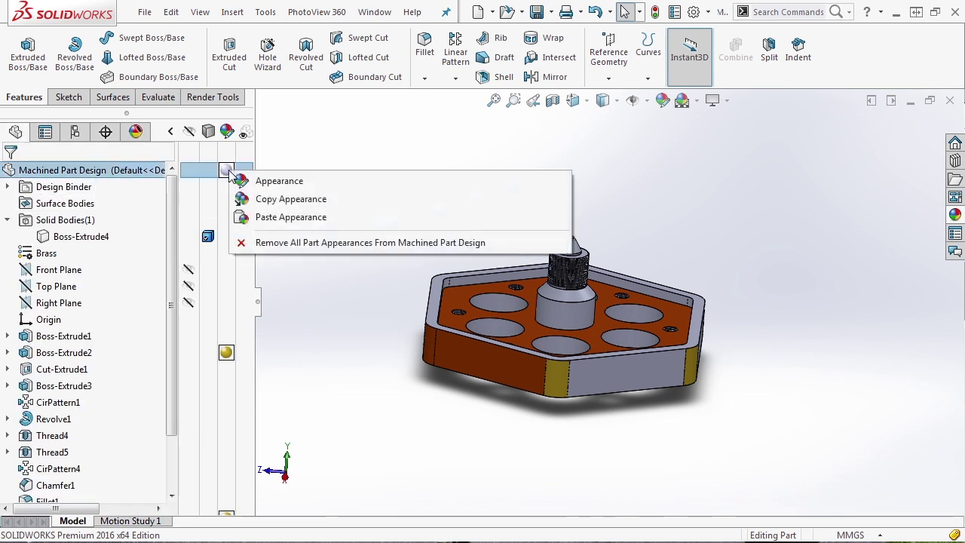
{"action": "left_click", "coordinate": [256, 178]}
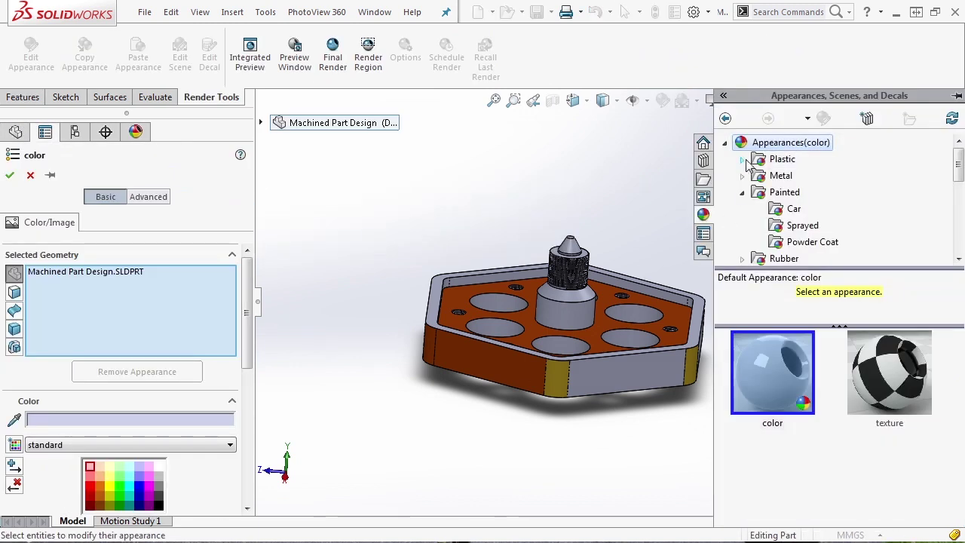
{"action": "left_click", "coordinate": [743, 192]}
{"action": "left_click", "coordinate": [743, 160]}
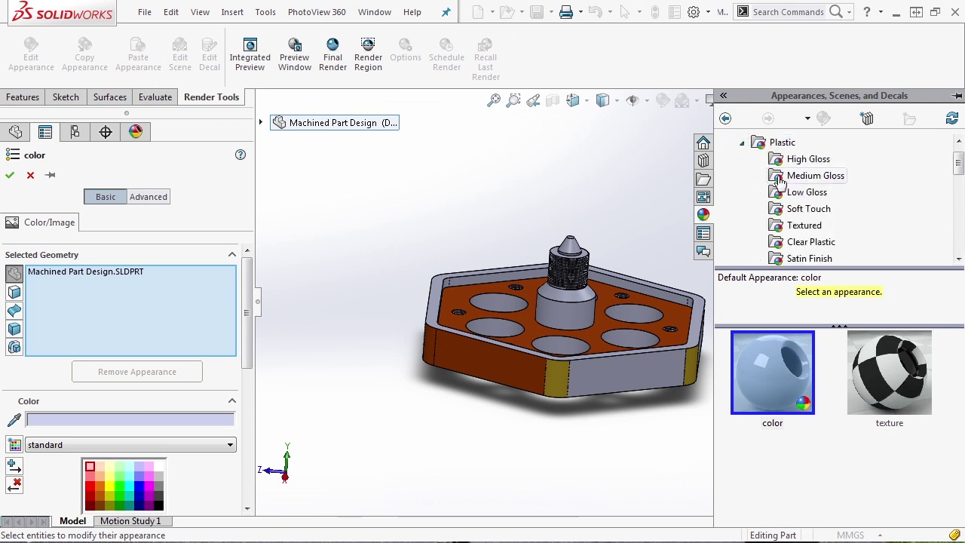
{"action": "scroll", "coordinate": [811, 223], "scroll_direction": "down", "scroll_amount": 1}
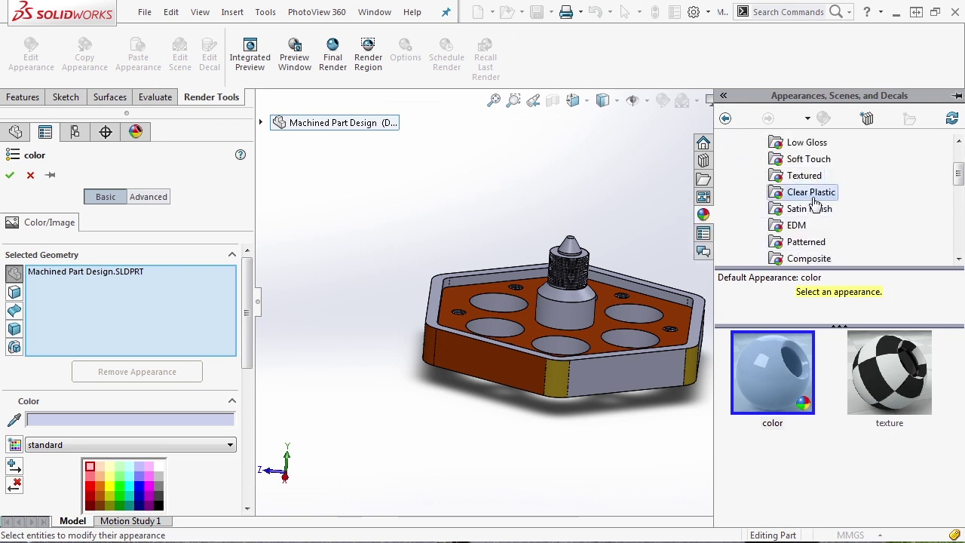
{"action": "left_click", "coordinate": [818, 193]}
{"action": "left_click", "coordinate": [788, 383]}
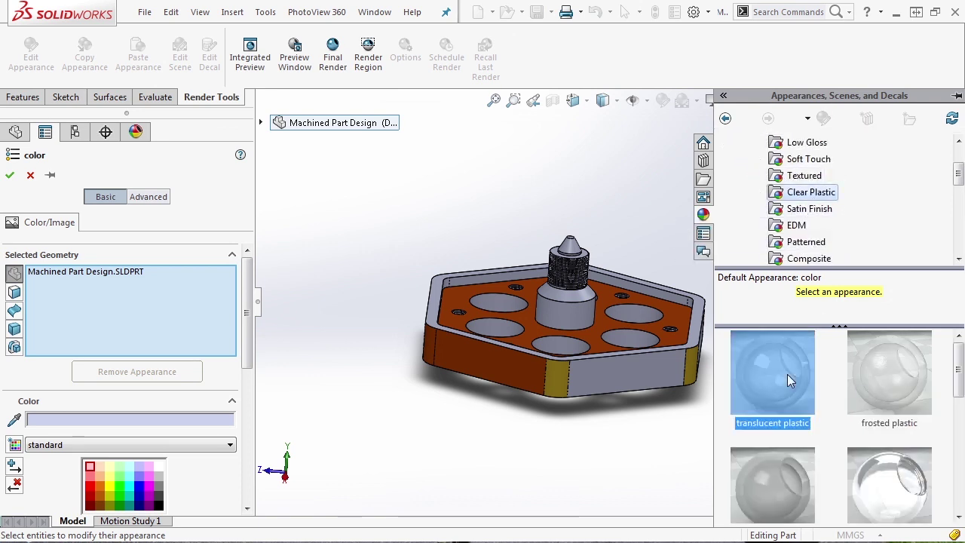
{"action": "left_click", "coordinate": [10, 175]}
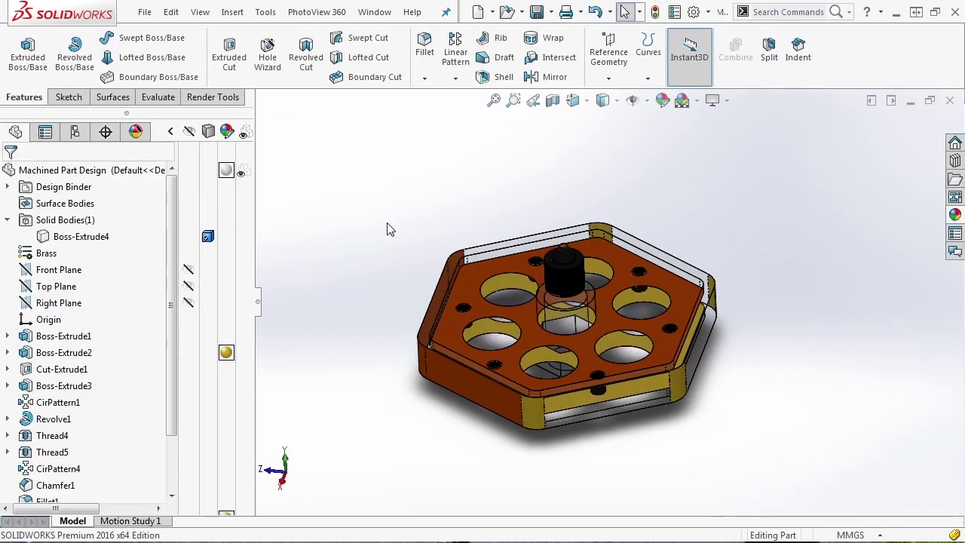
Inspect the part and review the appearances assigned to the pocket floor at face, feature, body and part level
{"action": "scroll", "coordinate": [697, 339], "scroll_direction": "down", "scroll_amount": 2}
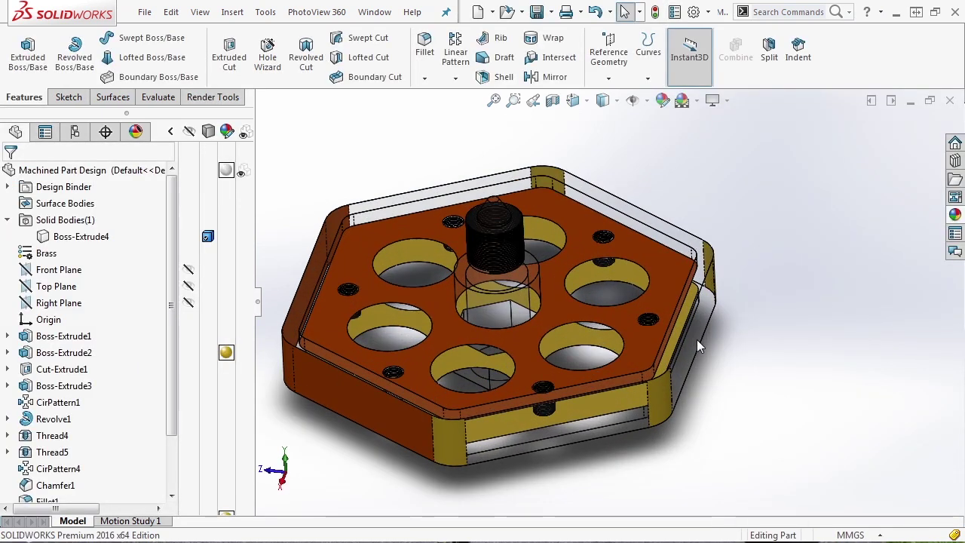
{"action": "middle_click_drag", "start_coordinate": [362, 209], "coordinate": [368, 184]}
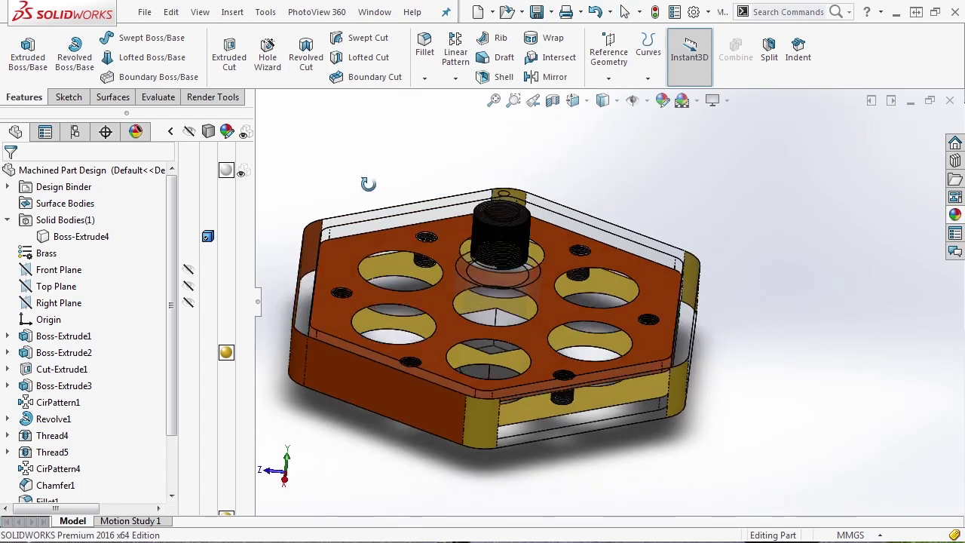
{"action": "left_click", "coordinate": [605, 256]}
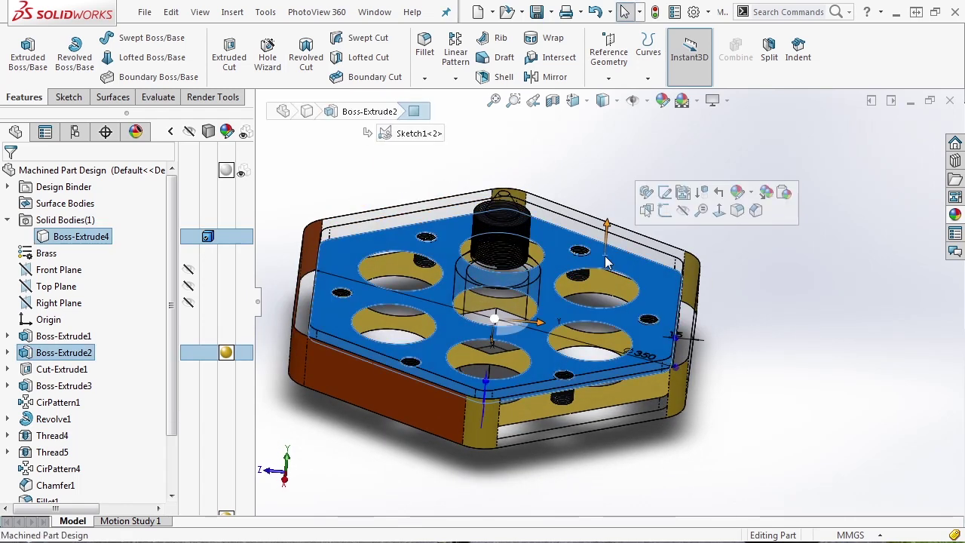
{"action": "left_click", "coordinate": [753, 195]}
{"action": "left_click", "coordinate": [753, 195]}
{"action": "left_click", "coordinate": [752, 196]}
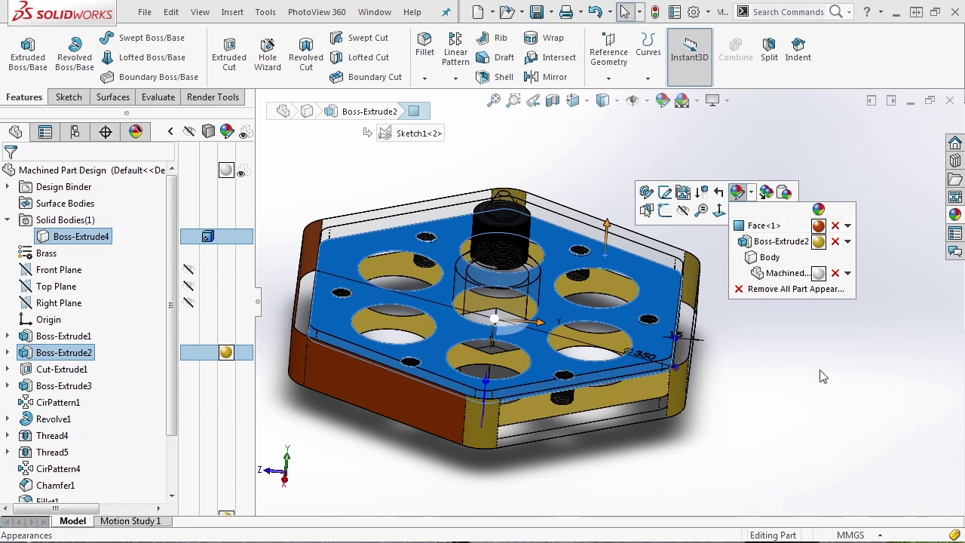
{"action": "mouse_move", "coordinate": [722, 307]}
{"action": "middle_mouse_down"}
{"action": "mouse_move", "coordinate": [706, 313]}
{"action": "mouse_move", "coordinate": [714, 316]}
{"action": "middle_mouse_up"}
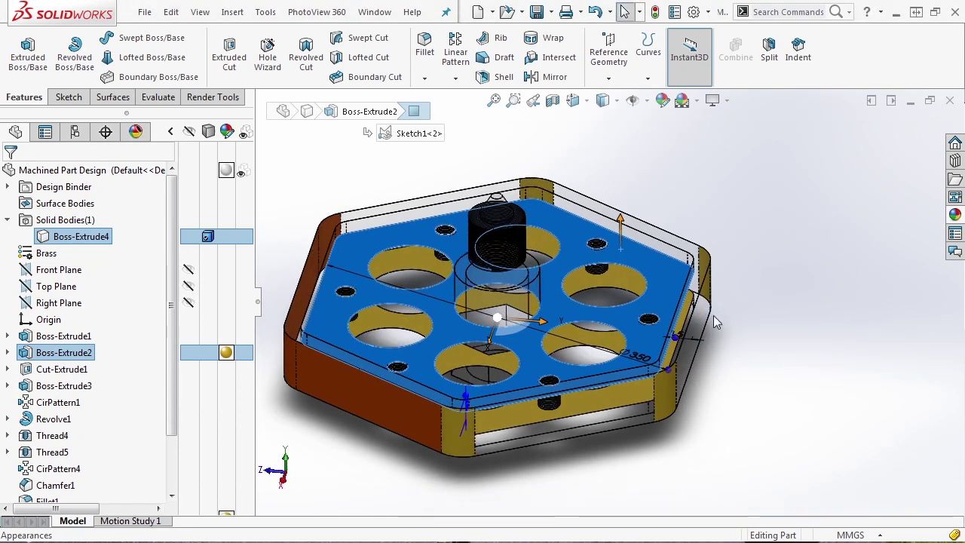
{"action": "left_click", "coordinate": [757, 363]}
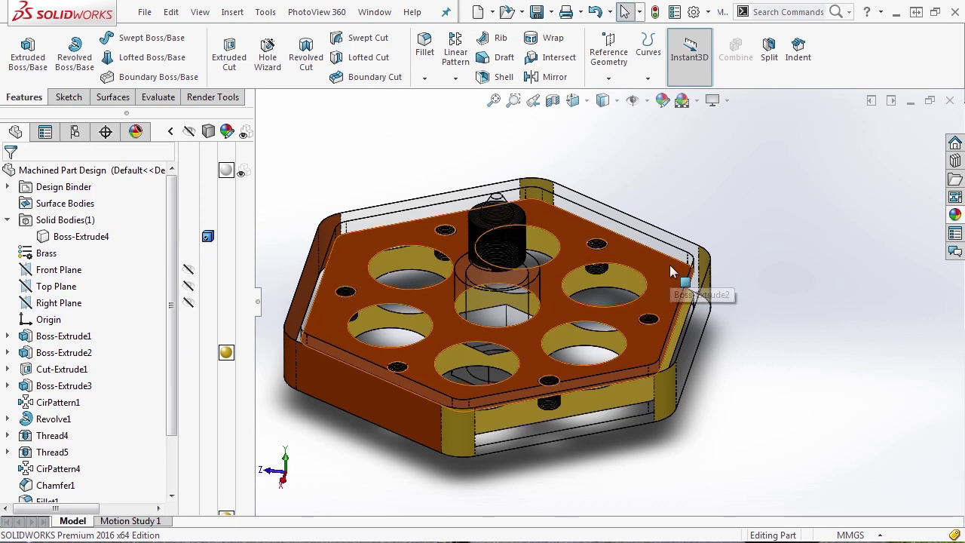
Remove the brass appearance from the Fillet2 feature that rounds the outer corners
{"action": "left_click", "coordinate": [467, 427]}
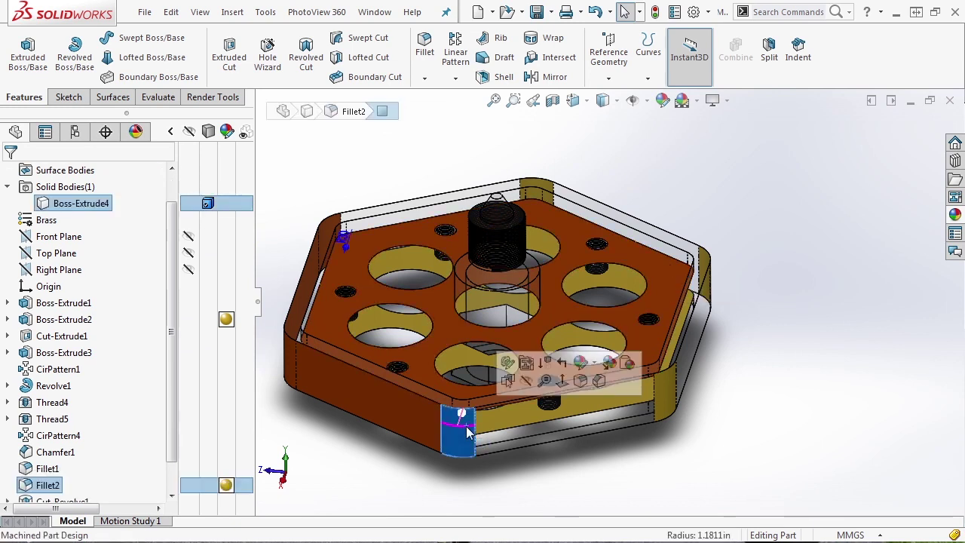
{"action": "right_click", "coordinate": [227, 486]}
{"action": "left_click", "coordinate": [271, 449]}
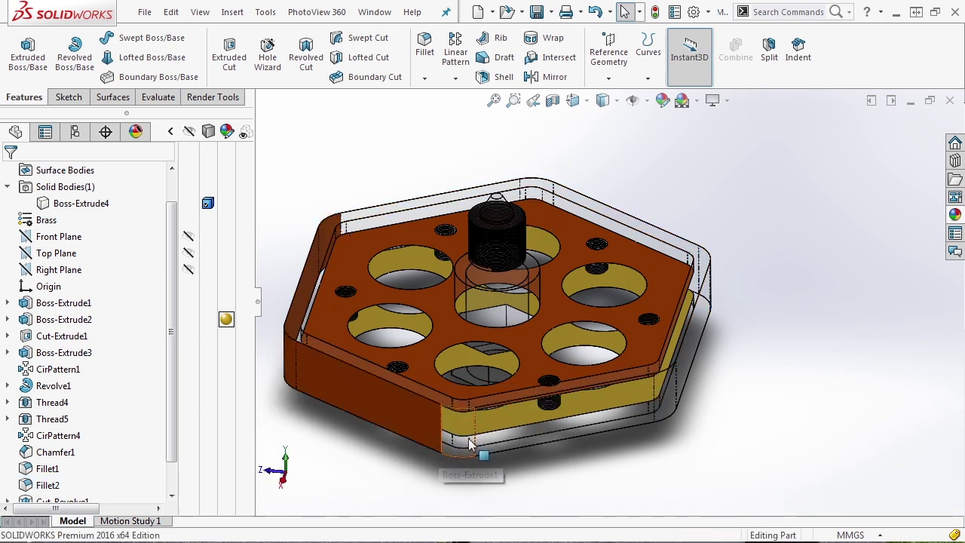
Remove the siena face appearance from the pocket floor
{"action": "left_click", "coordinate": [459, 336]}
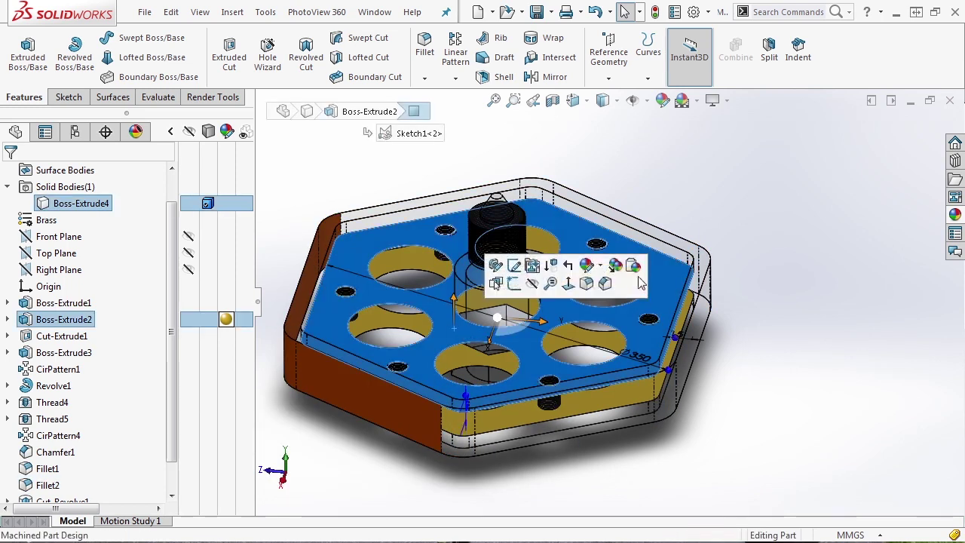
{"action": "left_click", "coordinate": [602, 266]}
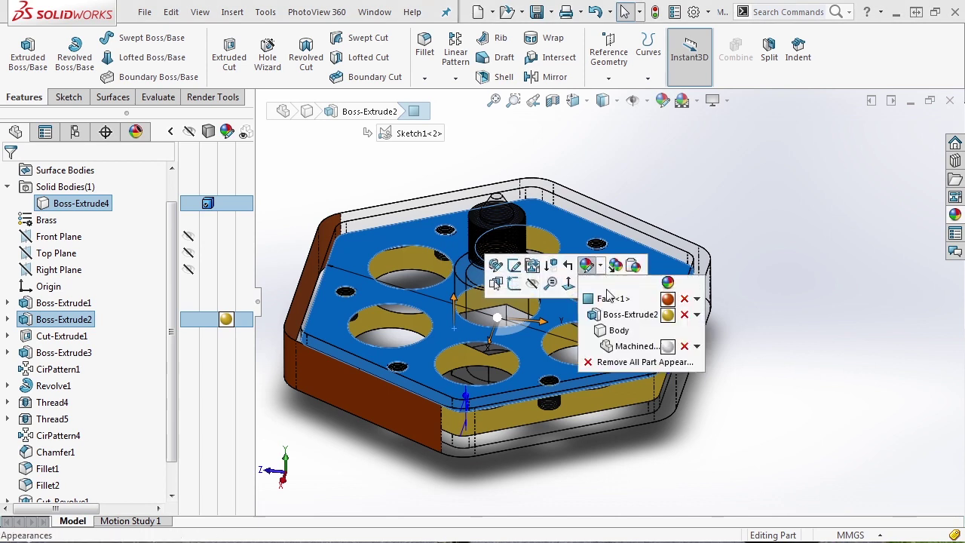
{"action": "left_click", "coordinate": [685, 299]}
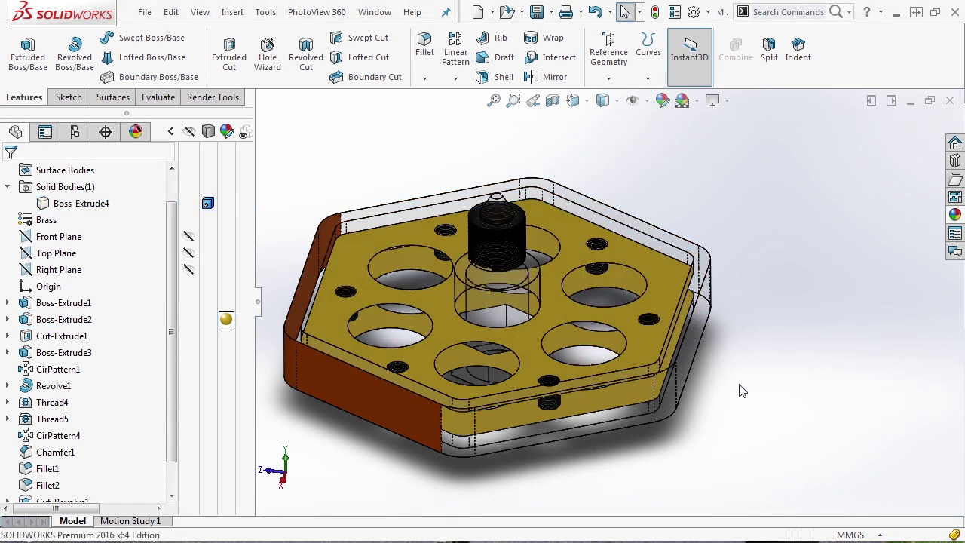
Remove the siena appearance from all remaining faces through the list of appearances in use
{"action": "left_click", "coordinate": [136, 132]}
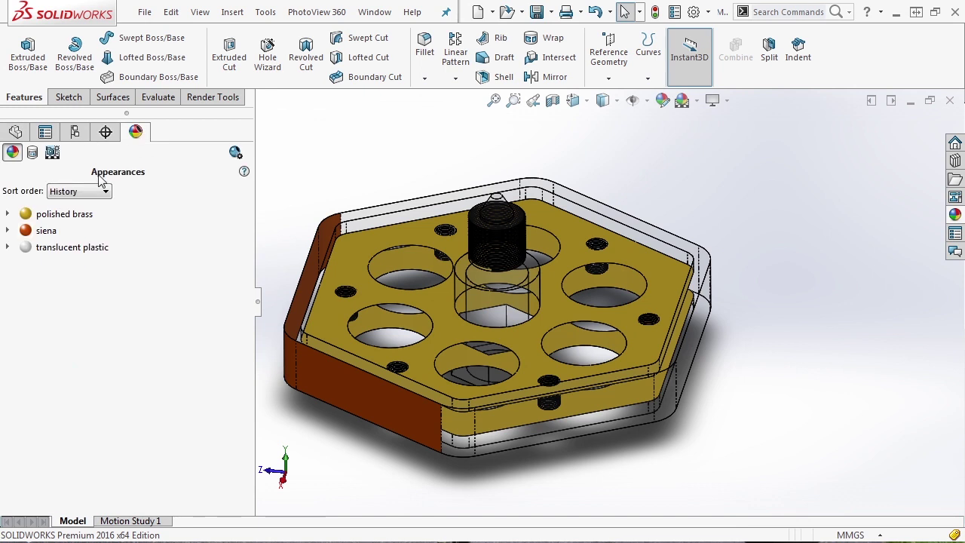
{"action": "right_click", "coordinate": [45, 235]}
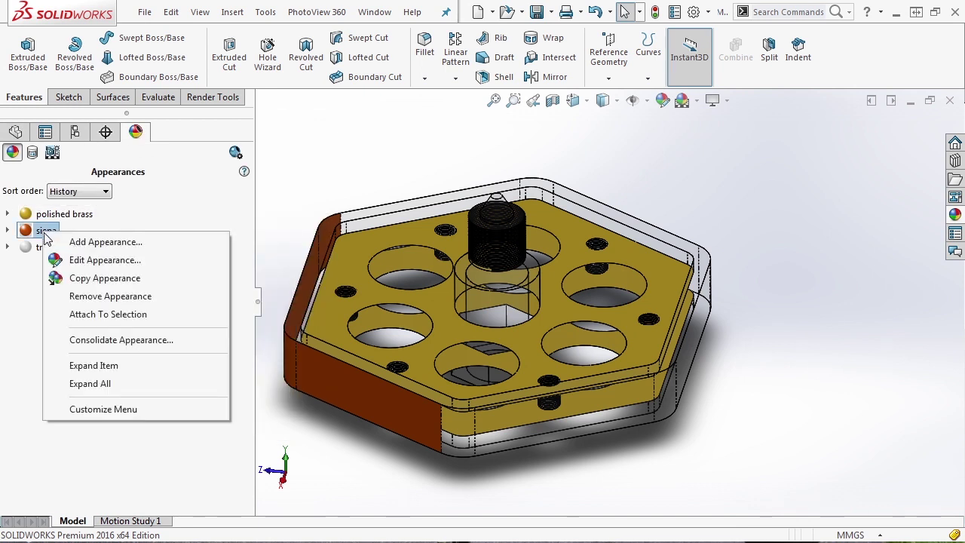
{"action": "left_click", "coordinate": [106, 297]}
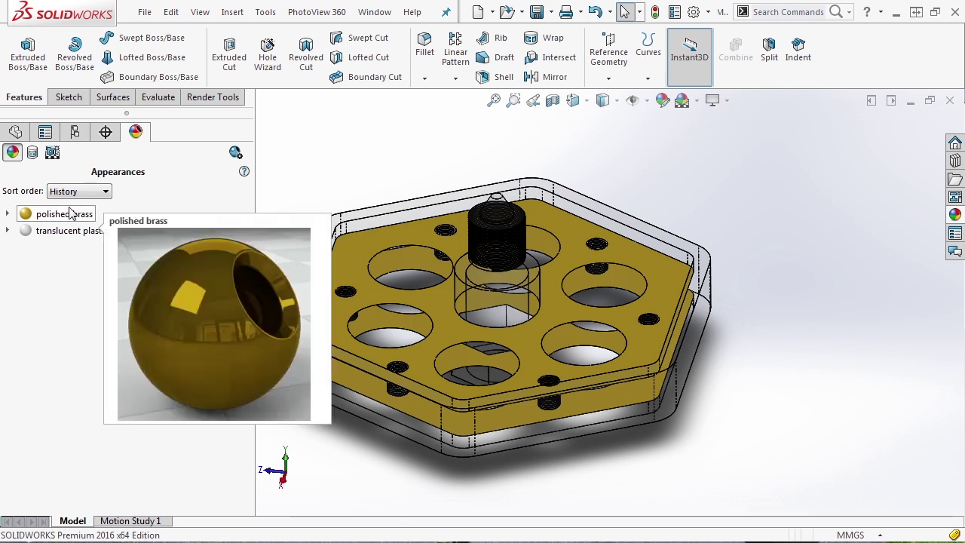
Remove the polished brass and translucent plastic appearances from the part and return to the feature tree
{"action": "right_click", "coordinate": [72, 214]}
{"action": "left_click", "coordinate": [114, 272]}
{"action": "right_click", "coordinate": [94, 216]}
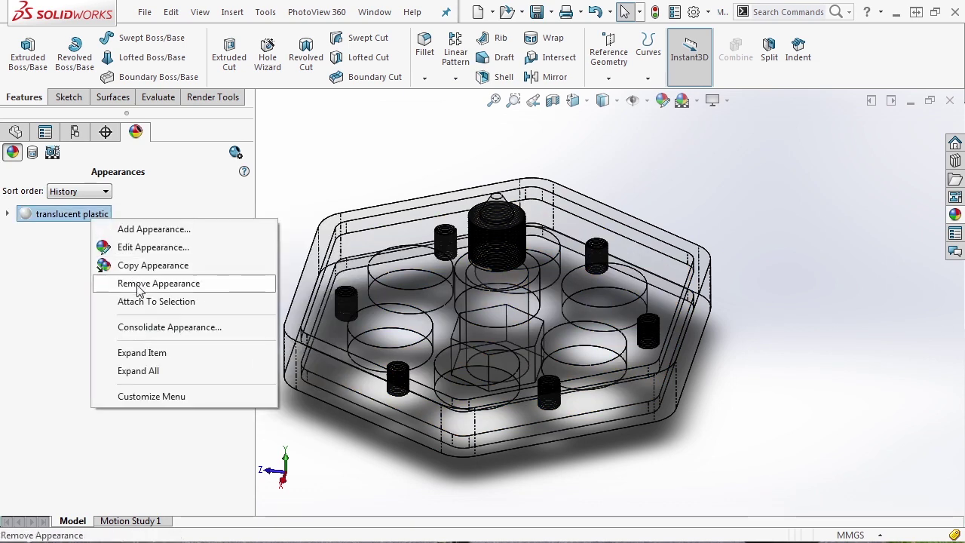
{"action": "left_click", "coordinate": [137, 283]}
{"action": "left_click", "coordinate": [15, 132]}
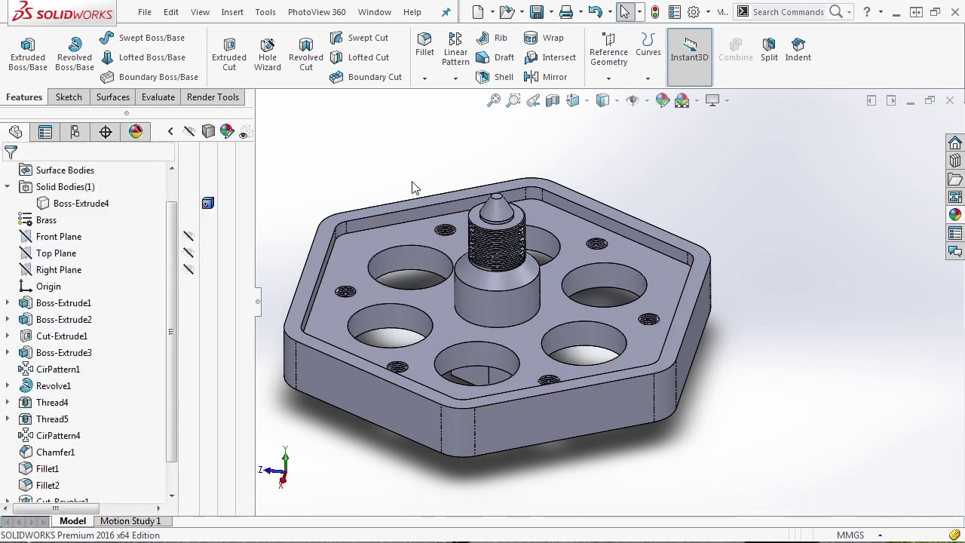